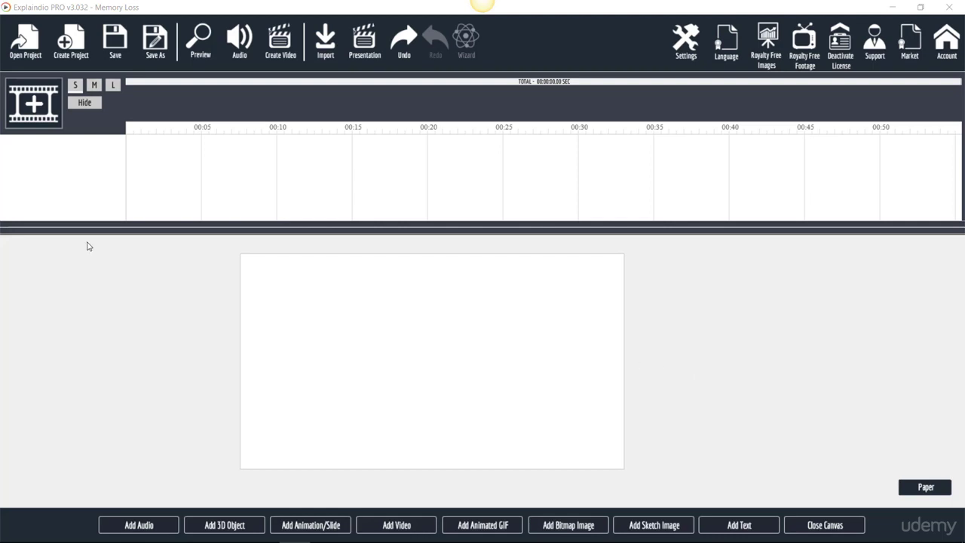
# Create a new project named 'Il swear, if my memory' without saving the current one.
pyautogui.click(57, 31)
pyautogui.click(504, 296)
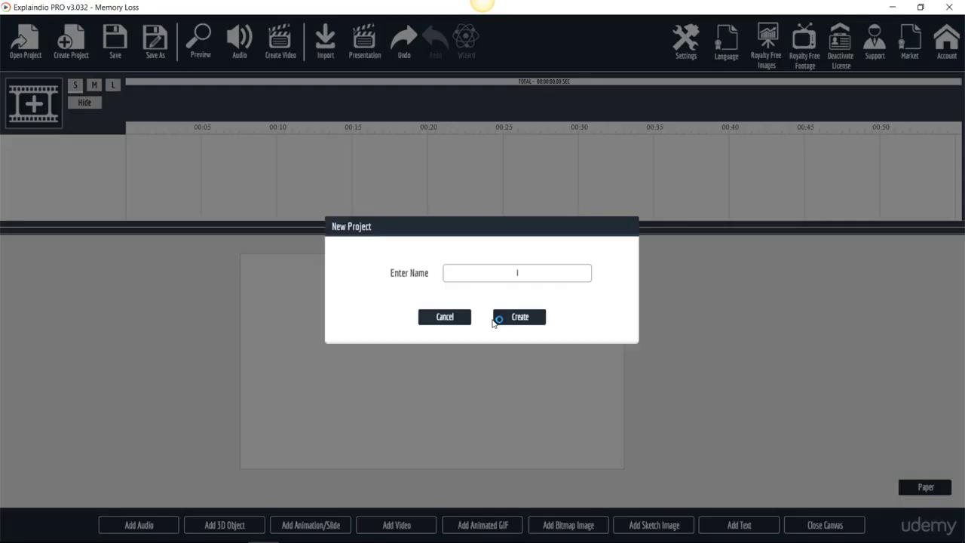
pyautogui.write('ll swear, if my memory')
pyautogui.click(518, 317)
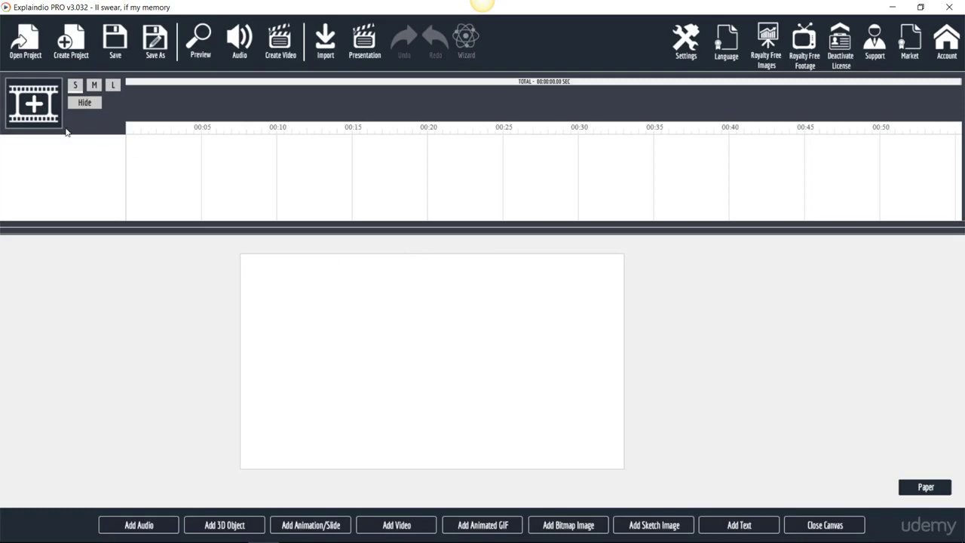
# Create a new scene with the local purple bokeh video scaled full screen.
pyautogui.click(32, 87)
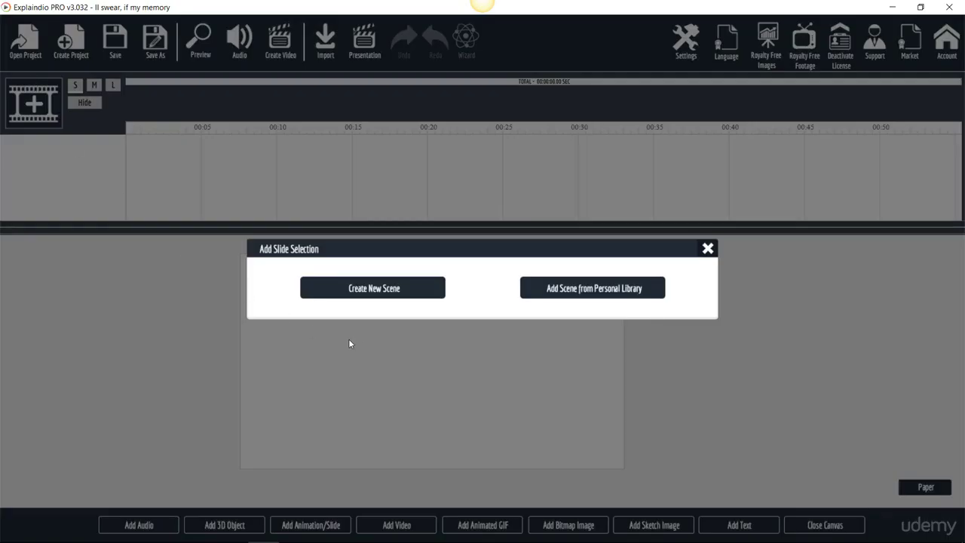
pyautogui.click(380, 293)
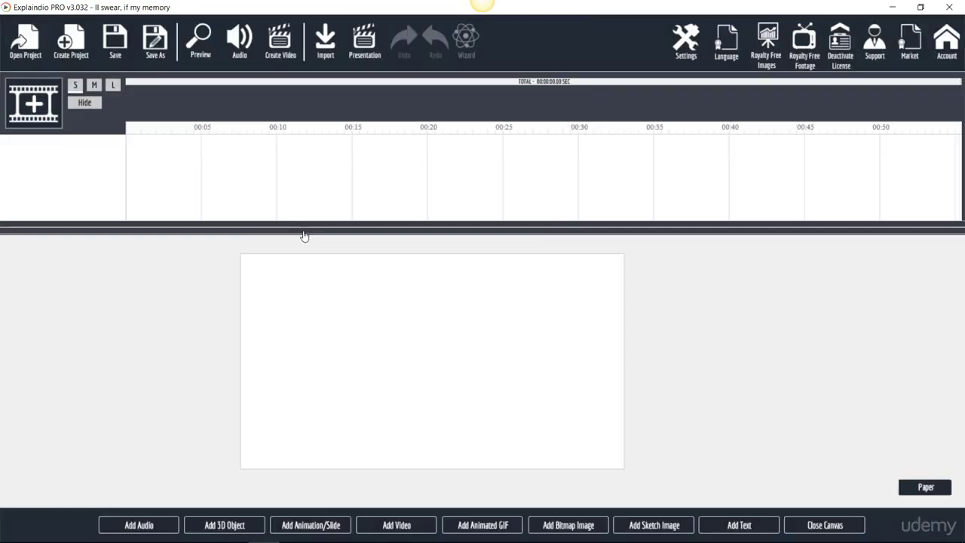
pyautogui.click(397, 528)
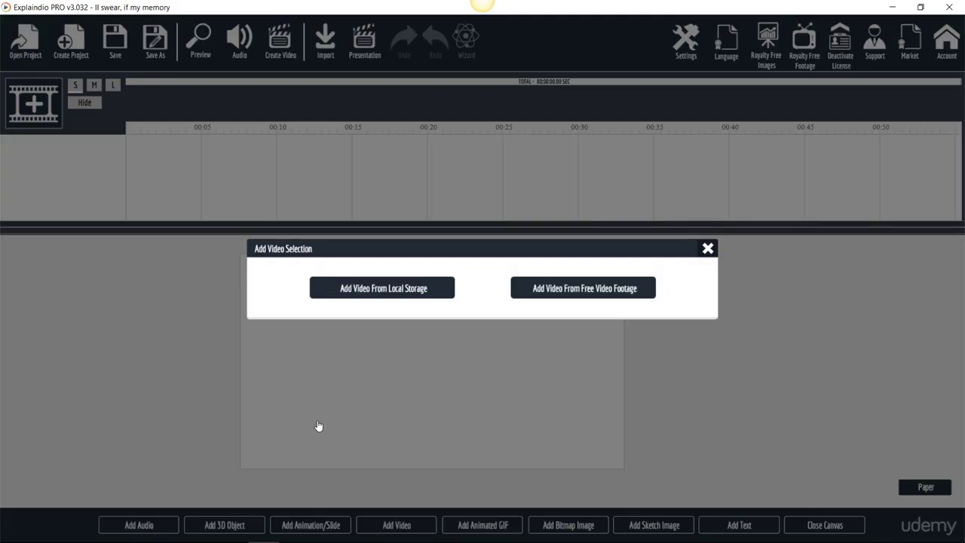
pyautogui.click(361, 291)
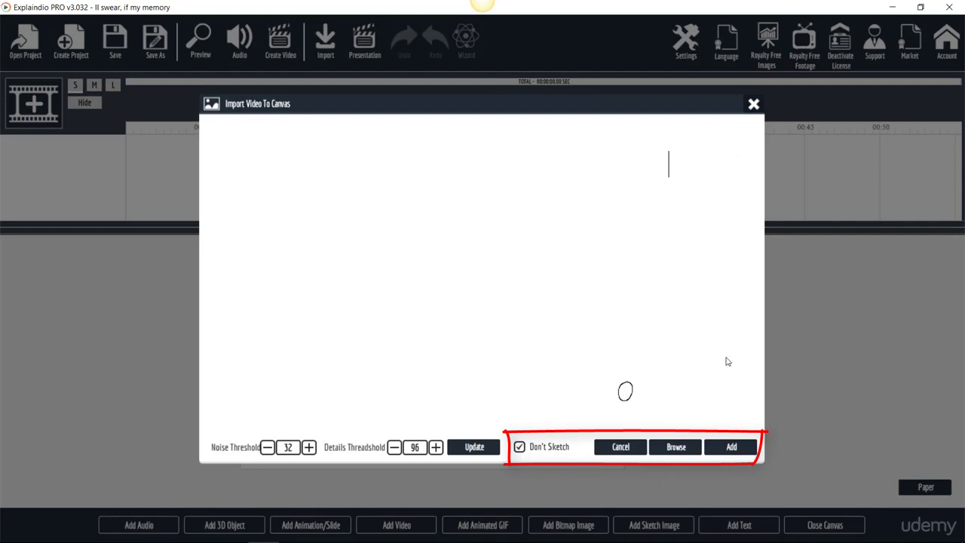
pyautogui.click(731, 448)
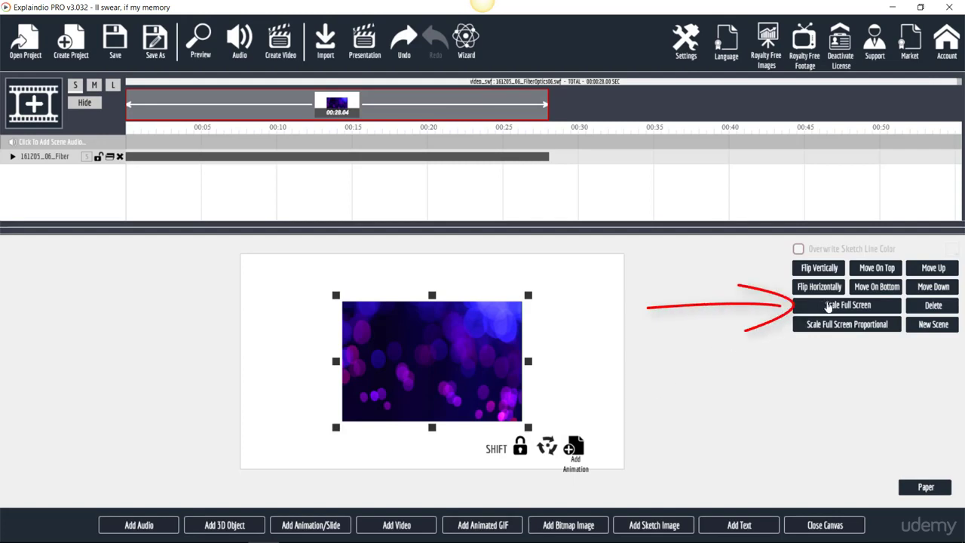
pyautogui.click(829, 306)
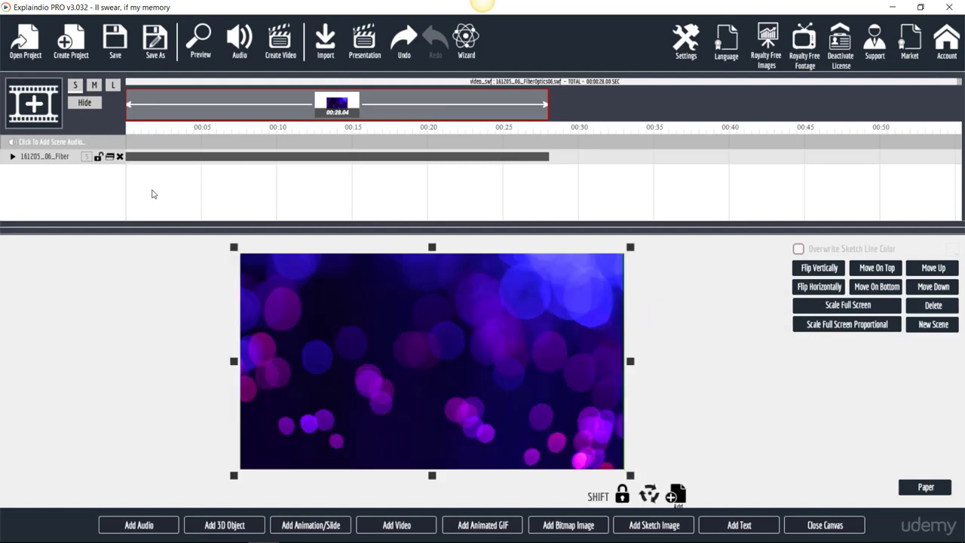
# Import the angry-woman clipart PNG, enlarge it and move it toward the lower left.
pyautogui.click(561, 525)
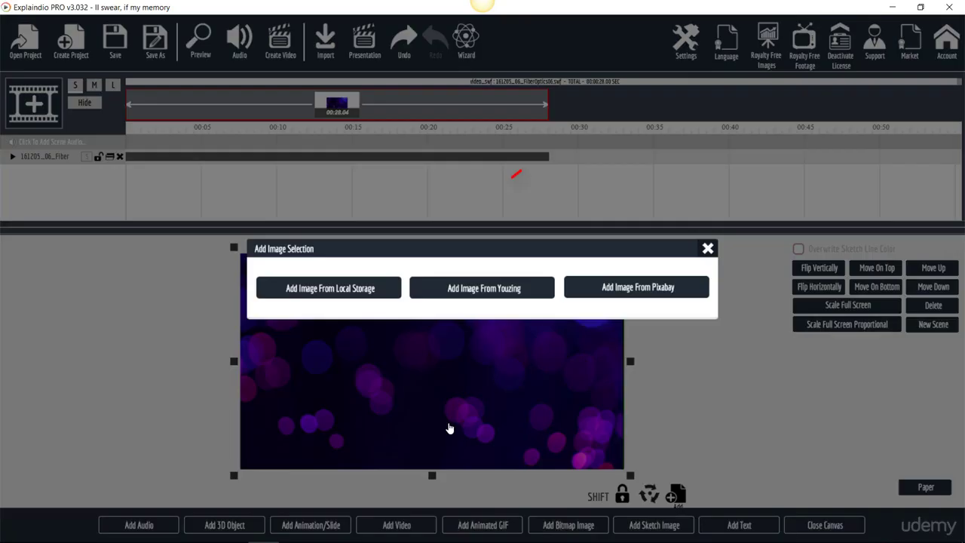
pyautogui.click(297, 290)
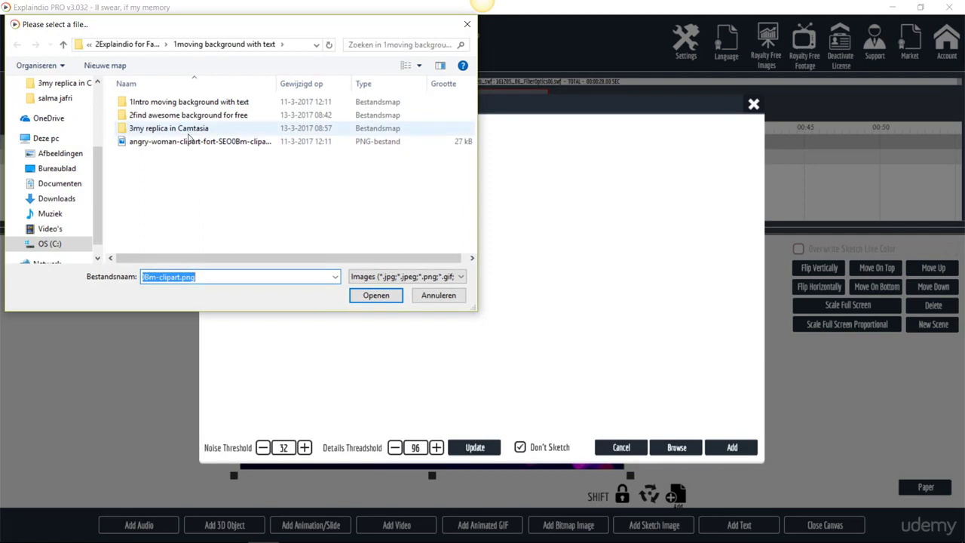
pyautogui.click(194, 142)
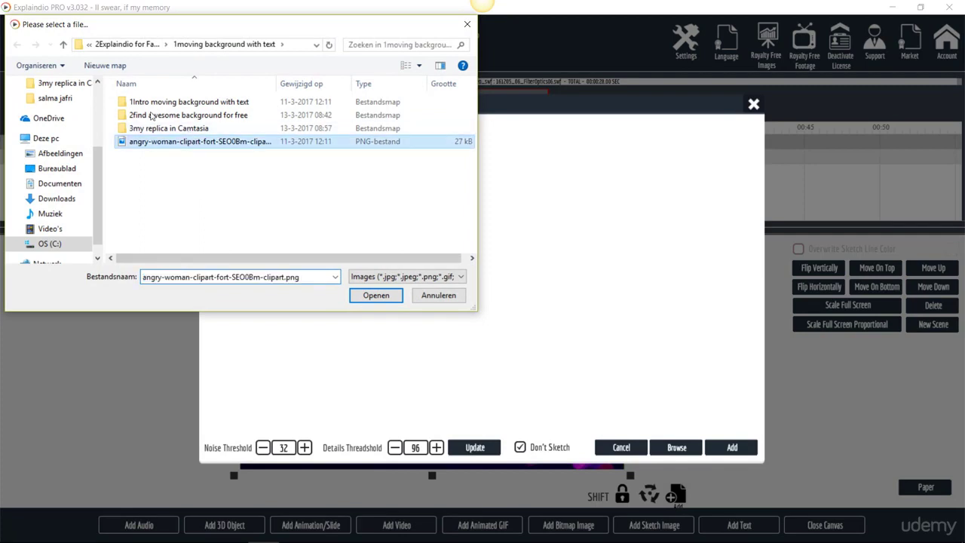
pyautogui.click(376, 298)
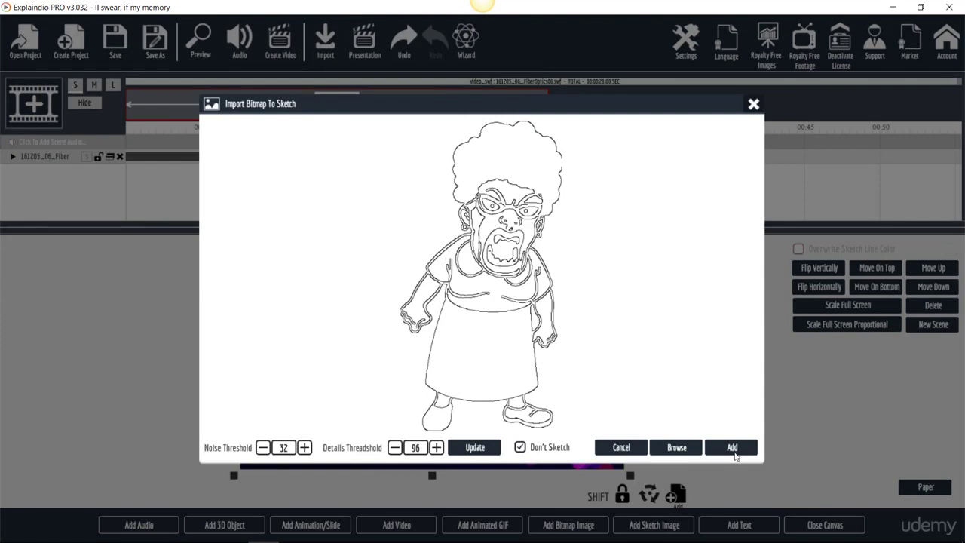
pyautogui.press('Return')
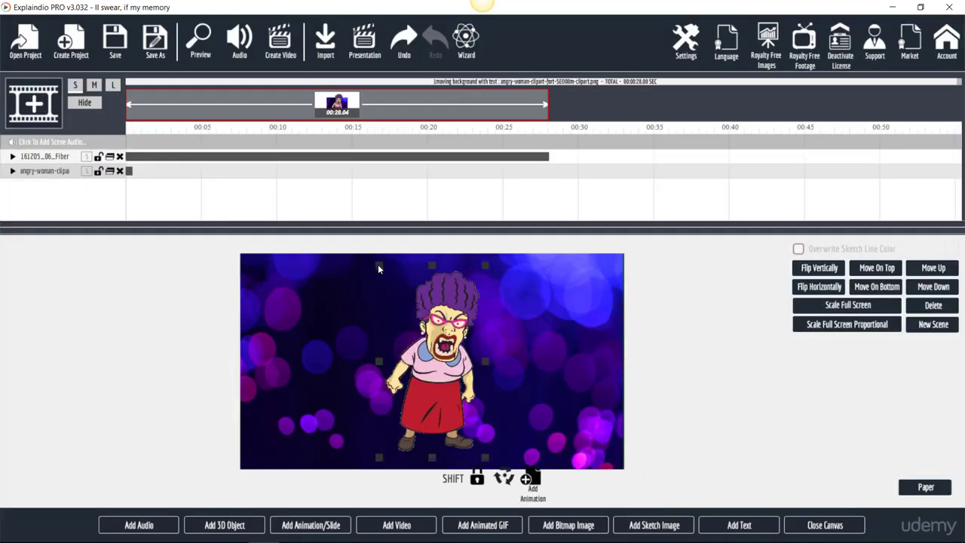
pyautogui.moveTo(379, 265); pyautogui.dragTo(238, 188)
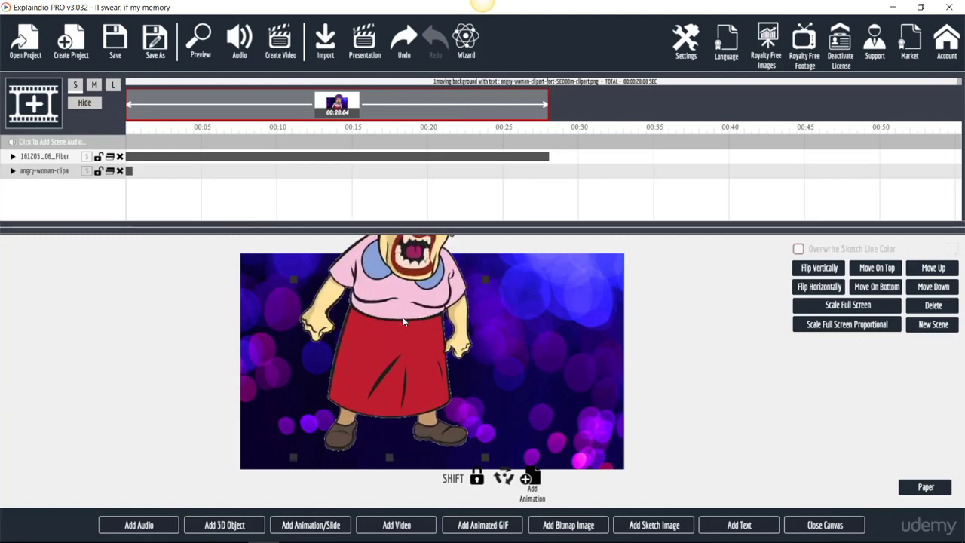
pyautogui.moveTo(405, 322)
pyautogui.mouseDown()
pyautogui.moveTo(350, 472)
pyautogui.moveTo(352, 464)
pyautogui.mouseUp()
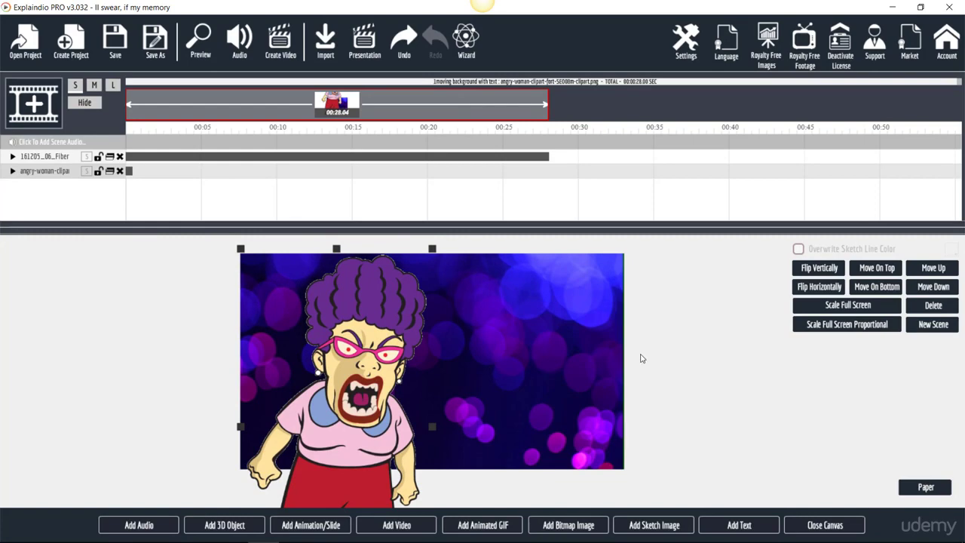
# Add a text object in white Alfa Slab One with the Strong Shadow effect.
pyautogui.click(732, 532)
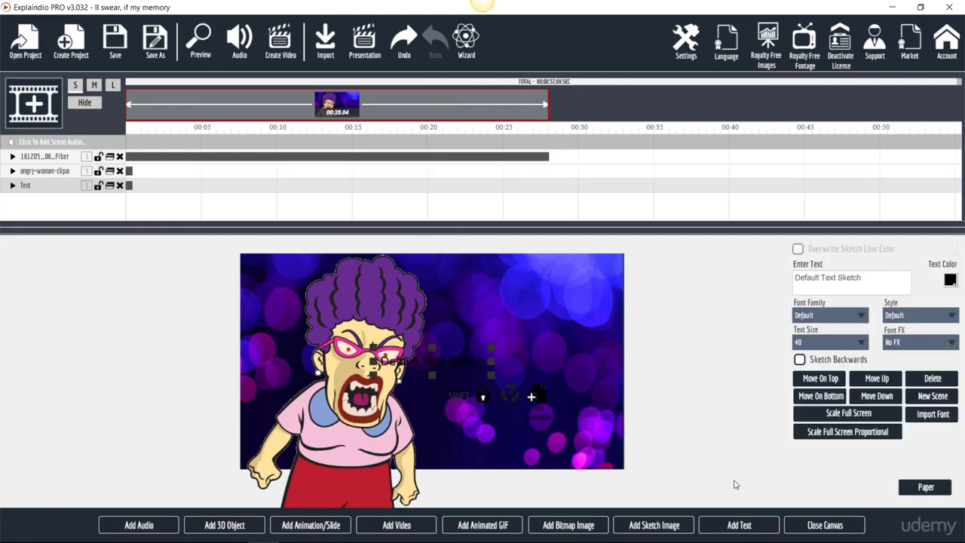
pyautogui.click(951, 281)
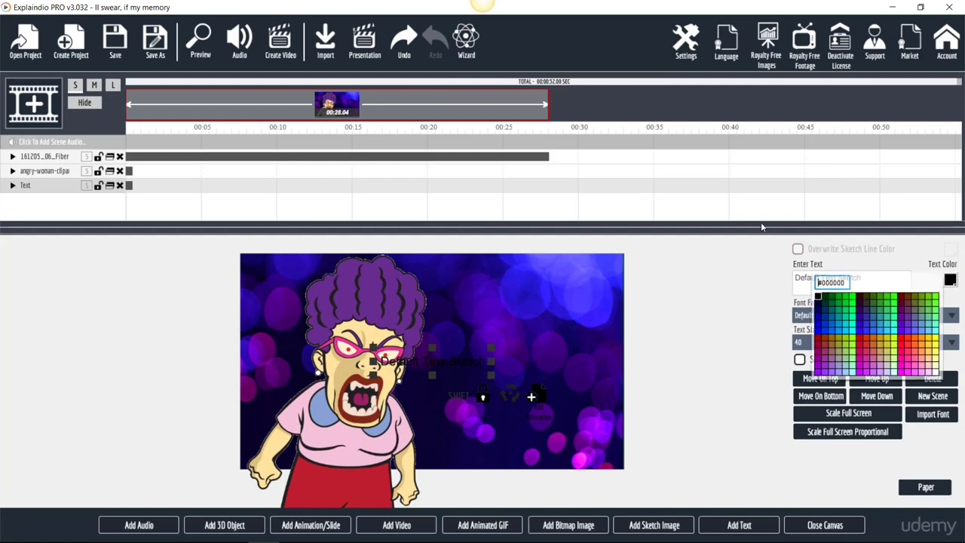
pyautogui.click(749, 303)
pyautogui.click(863, 316)
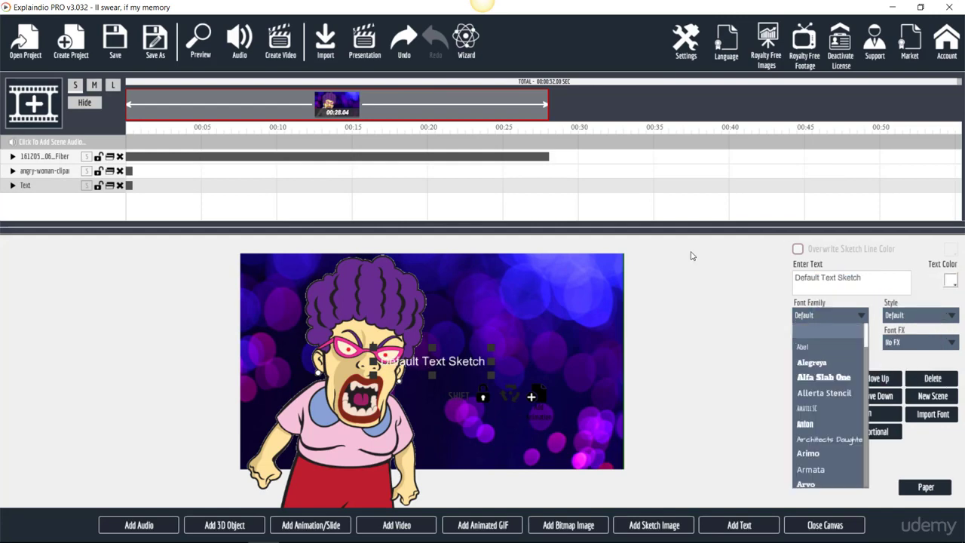
pyautogui.click(844, 377)
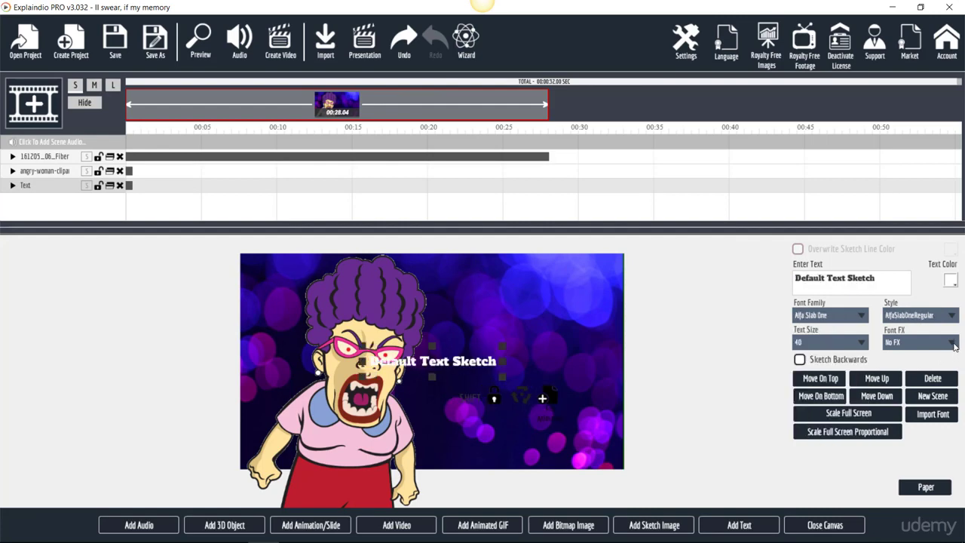
pyautogui.click(954, 344)
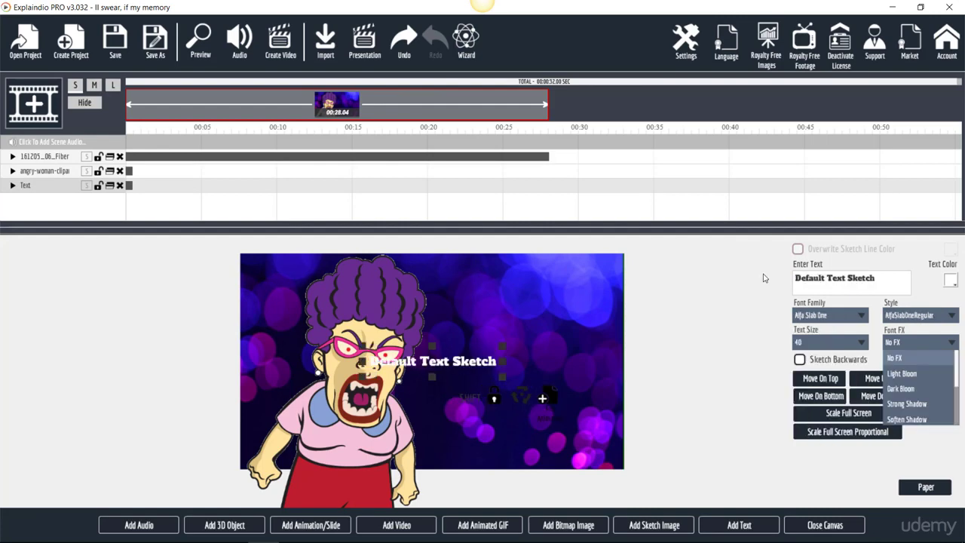
pyautogui.click(919, 404)
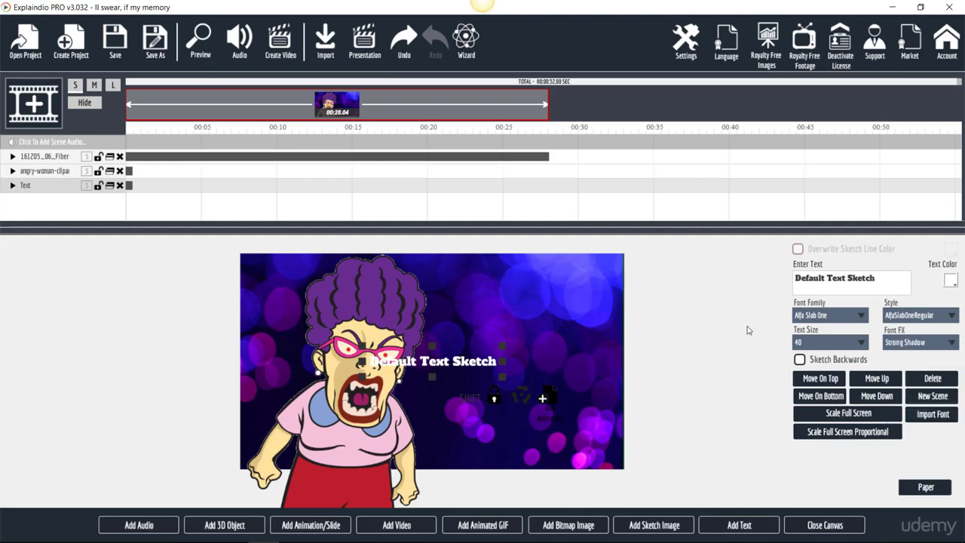
# Enlarge the text and replace the placeholder with the pasted memory joke.
pyautogui.click(861, 343)
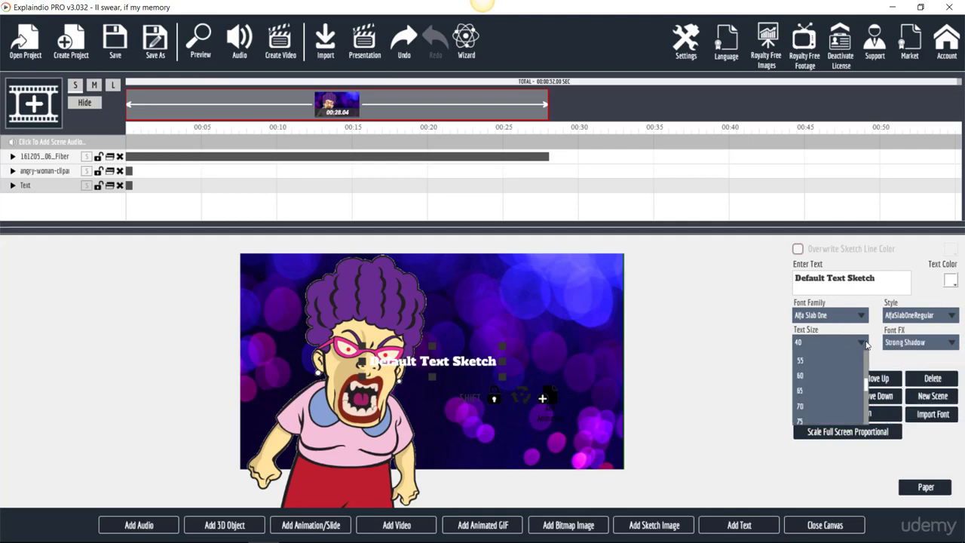
pyautogui.click(837, 376)
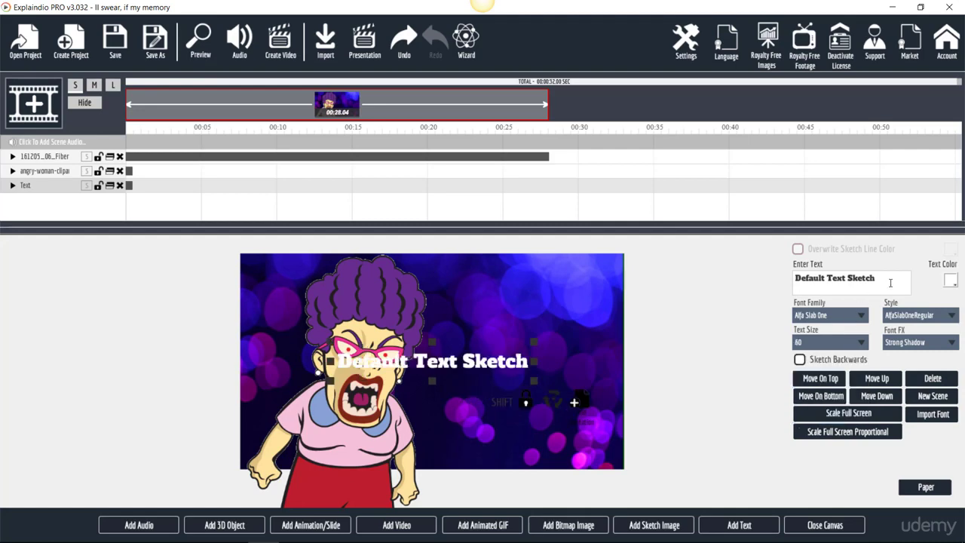
pyautogui.tripleClick(829, 277)
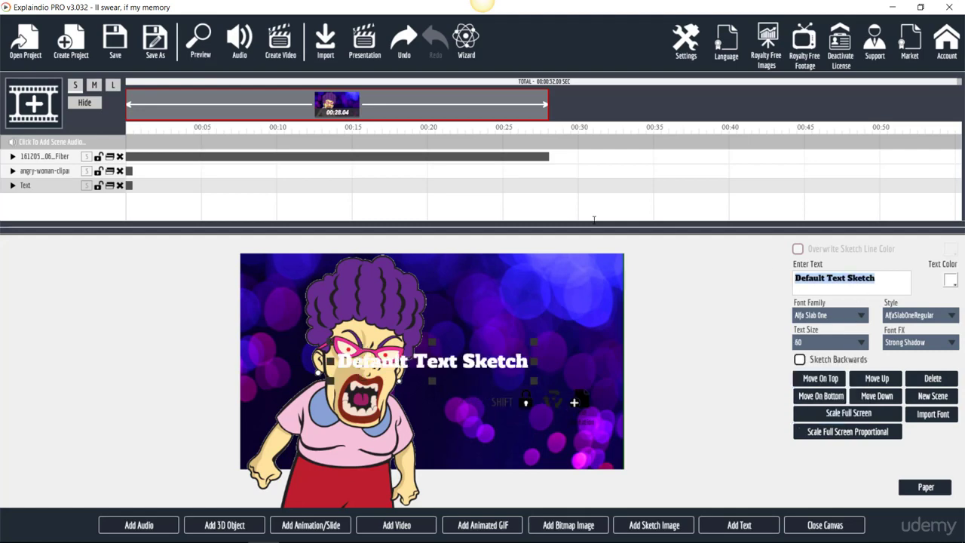
pyautogui.write('I swear, If my memory was any worse, I could plan my own surprise party.')
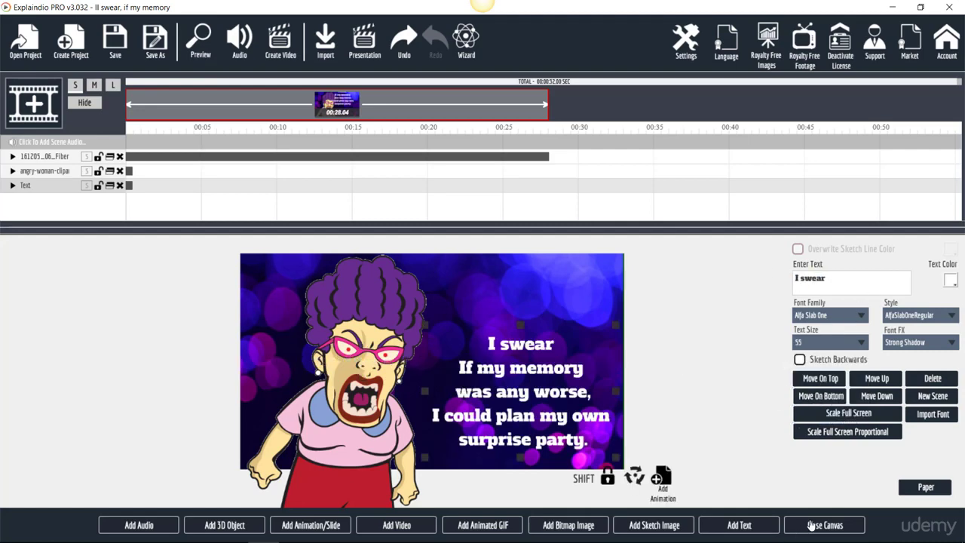
# Close and reopen the canvas editor, leaving the clipart and text layout unchanged.
pyautogui.click(813, 527)
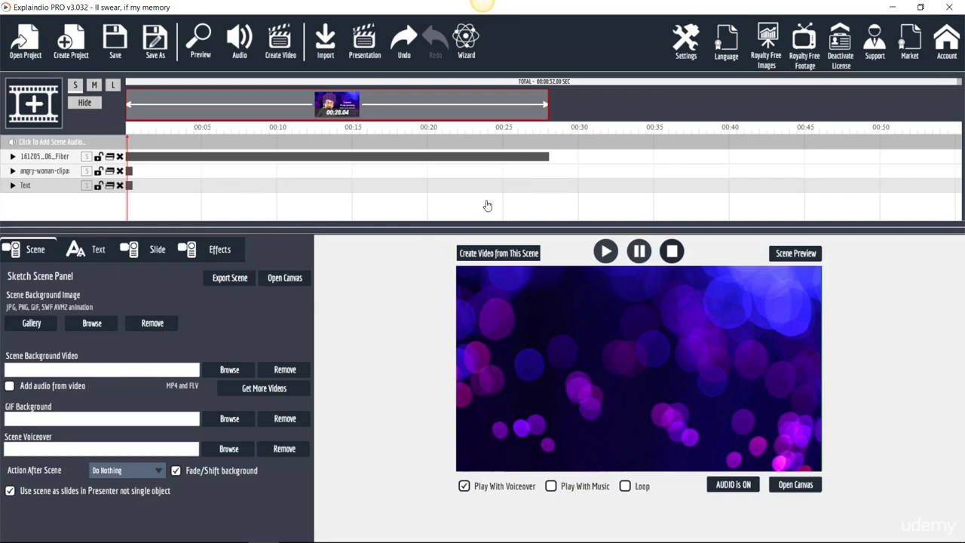
pyautogui.click(796, 485)
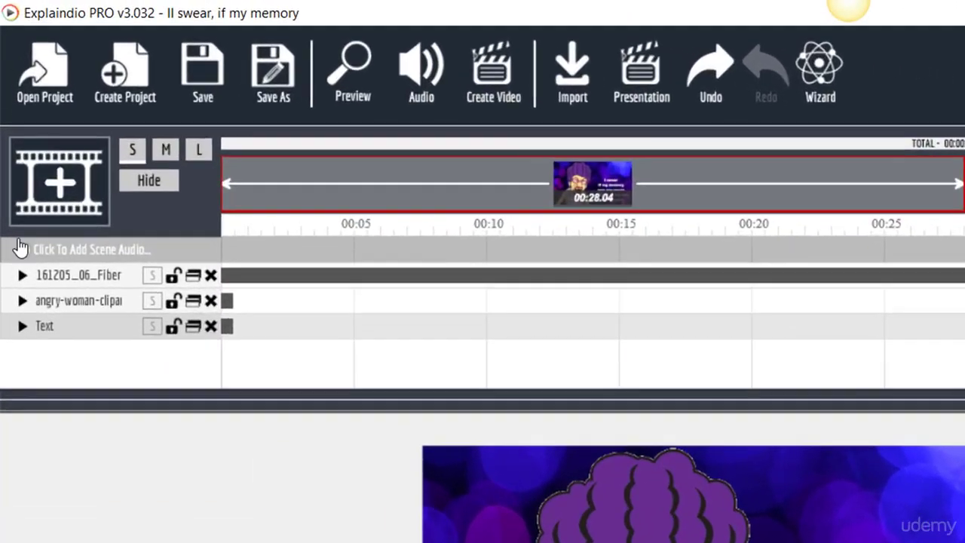
# Give the clipart a Nothing Before effect extended to the scene's end.
pyautogui.click(15, 208)
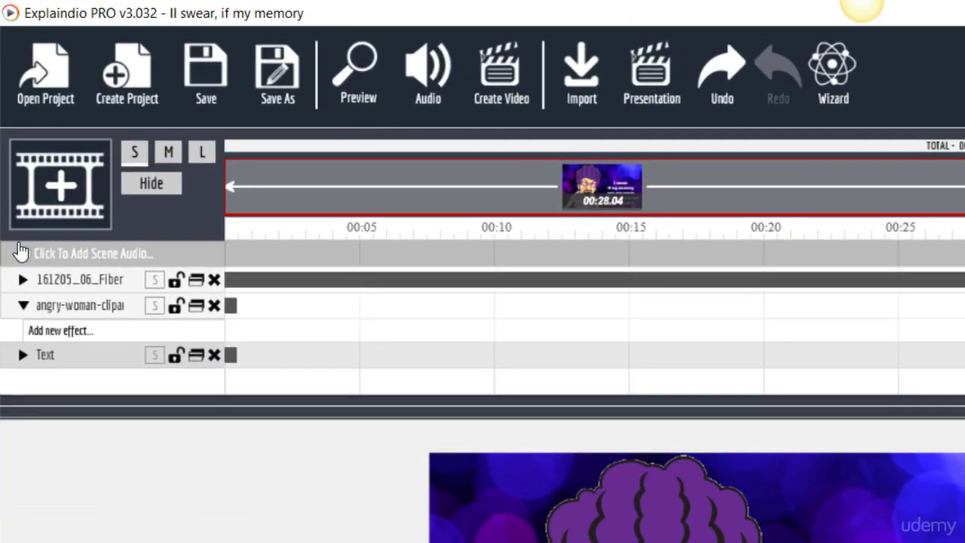
pyautogui.click(45, 337)
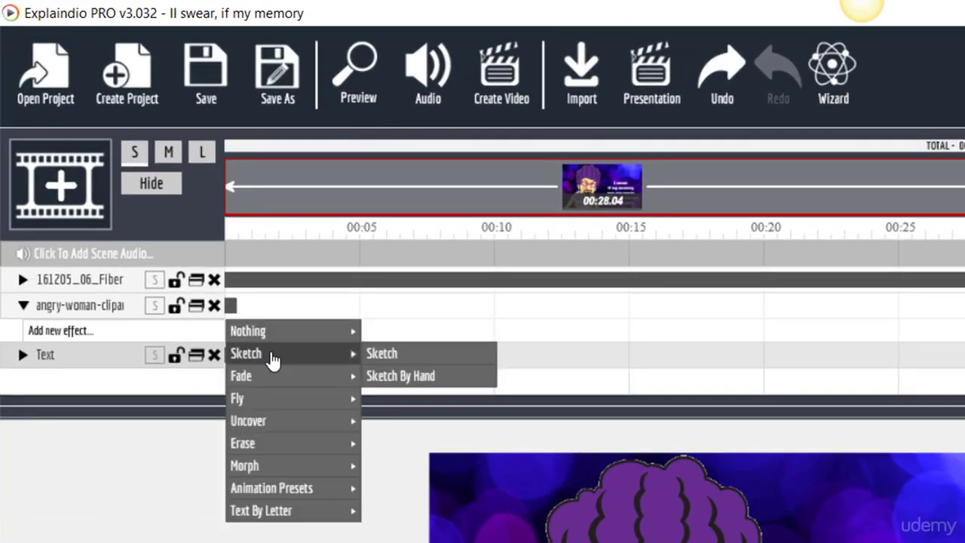
pyautogui.moveTo(287, 331)
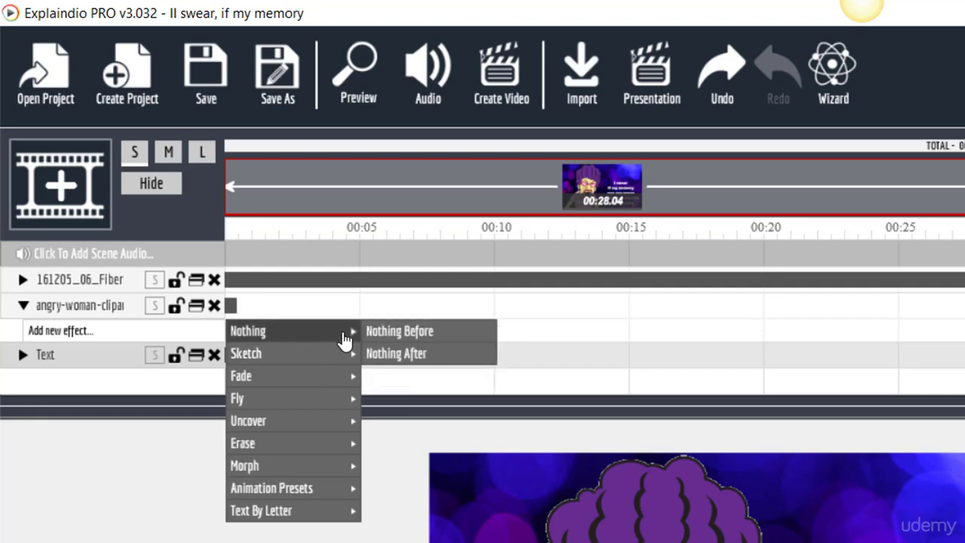
pyautogui.click(381, 332)
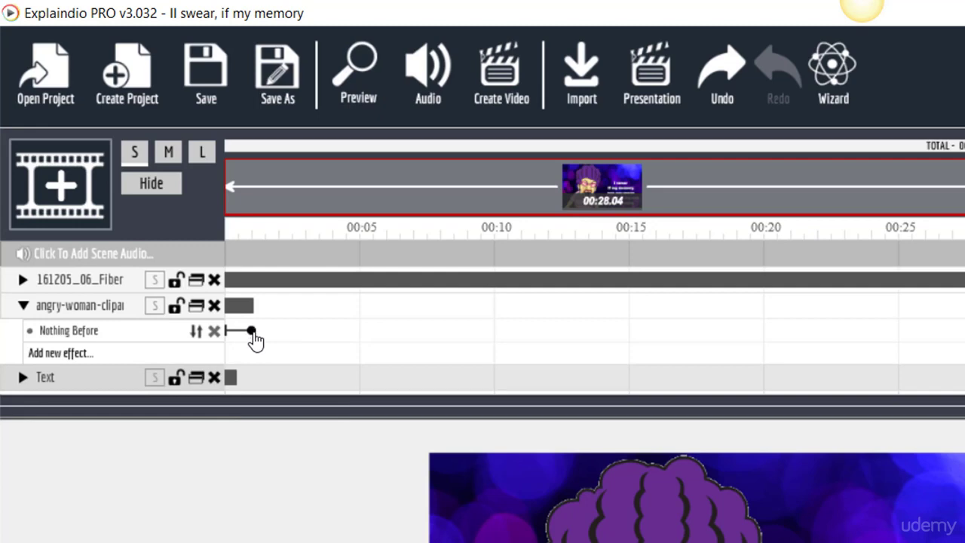
pyautogui.moveTo(252, 331); pyautogui.dragTo(889, 331)
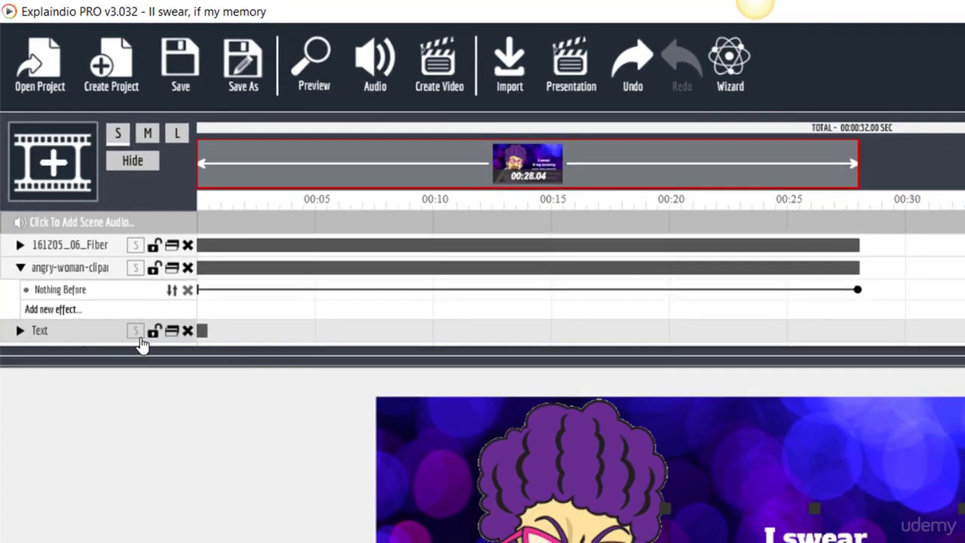
pyautogui.moveTo(215, 364); pyautogui.dragTo(208, 392)
# Give the text Sketch and Nothing After effects, lengthening the sketch to about 17 seconds.
pyautogui.click(20, 330)
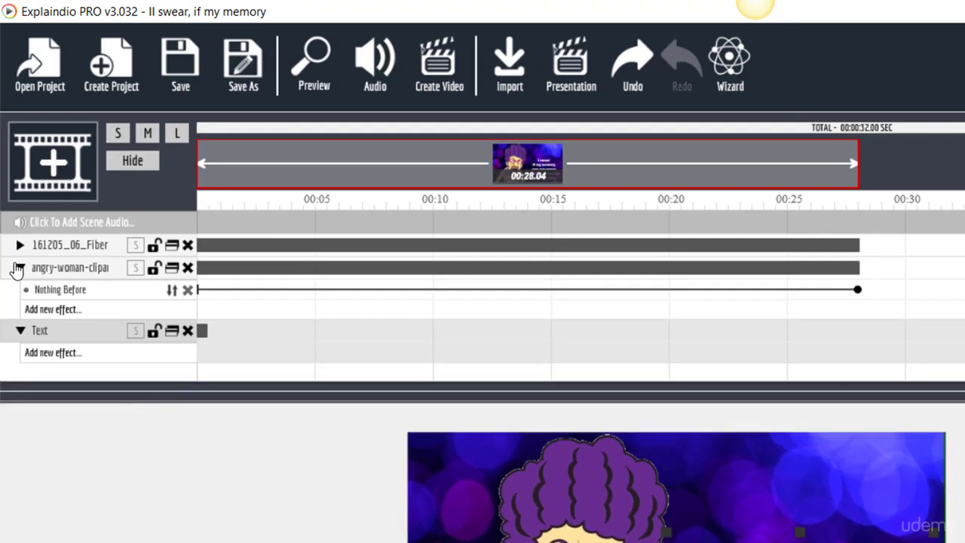
pyautogui.click(45, 353)
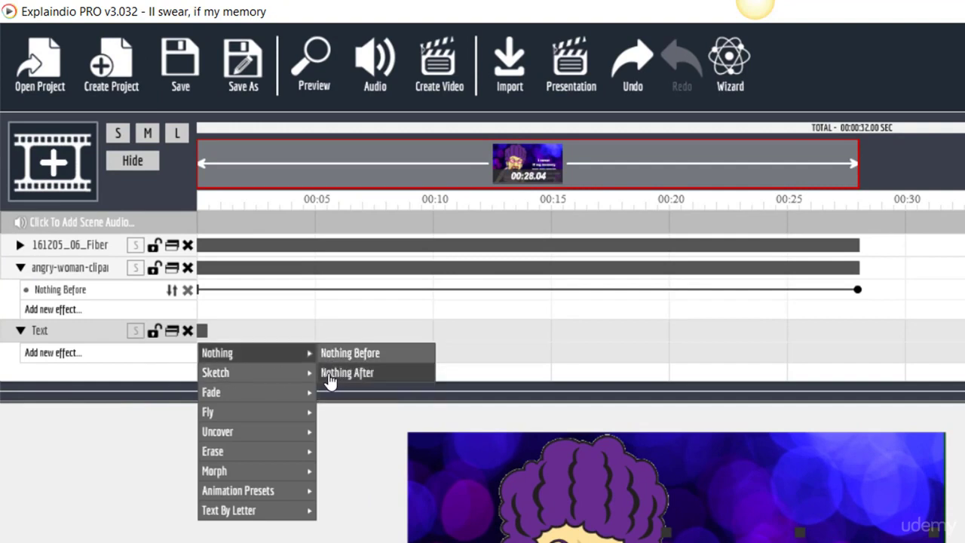
pyautogui.moveTo(257, 372)
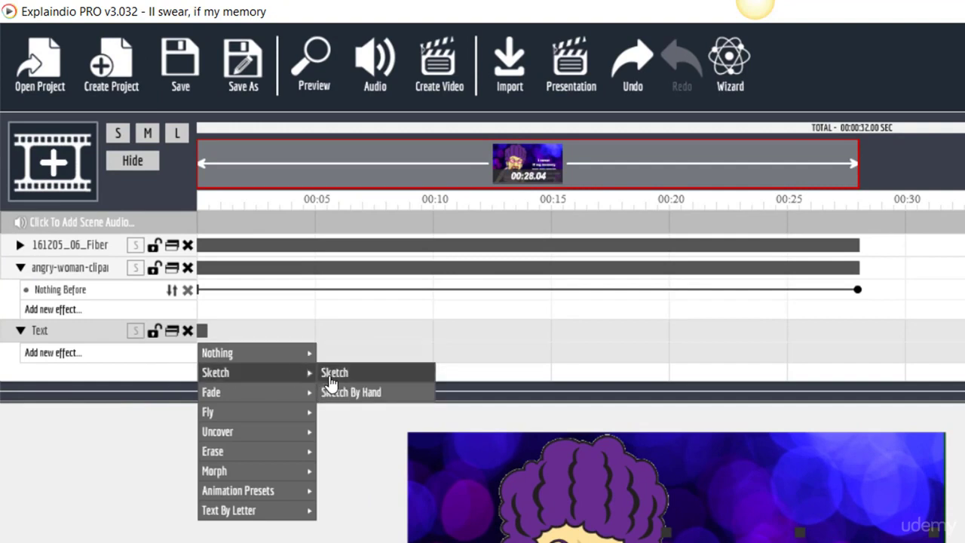
pyautogui.click(332, 374)
pyautogui.click(67, 373)
pyautogui.moveTo(256, 412)
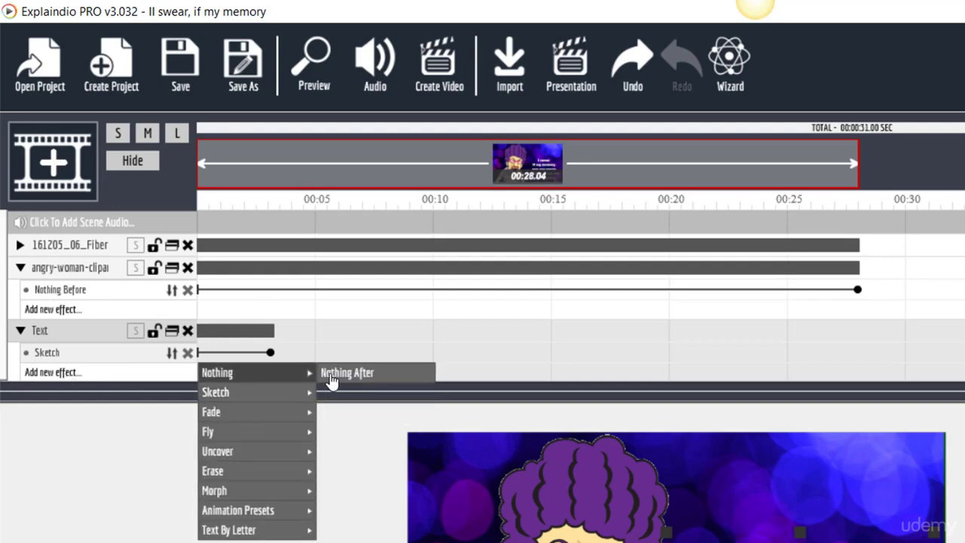
pyautogui.click(351, 374)
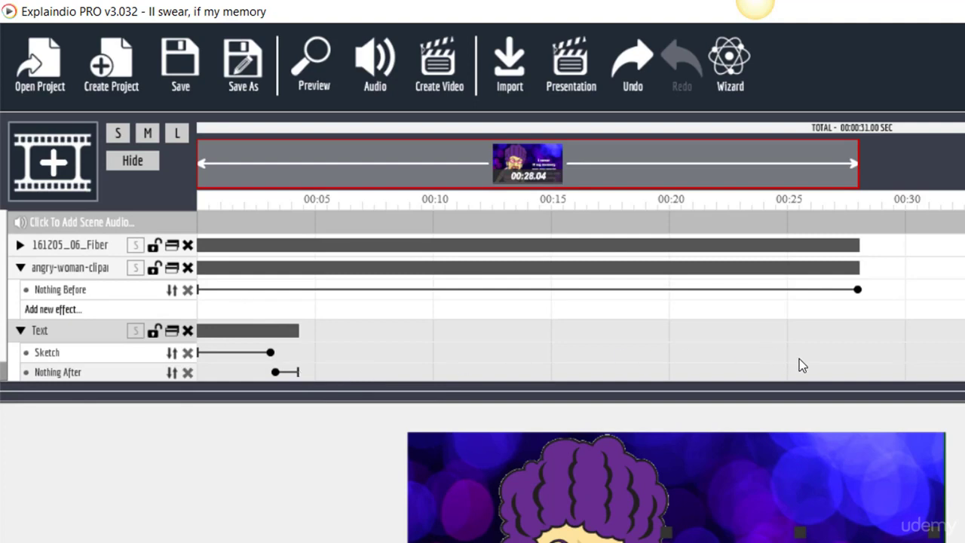
pyautogui.moveTo(276, 373)
pyautogui.mouseDown()
pyautogui.moveTo(596, 373)
pyautogui.moveTo(568, 375)
pyautogui.mouseUp()
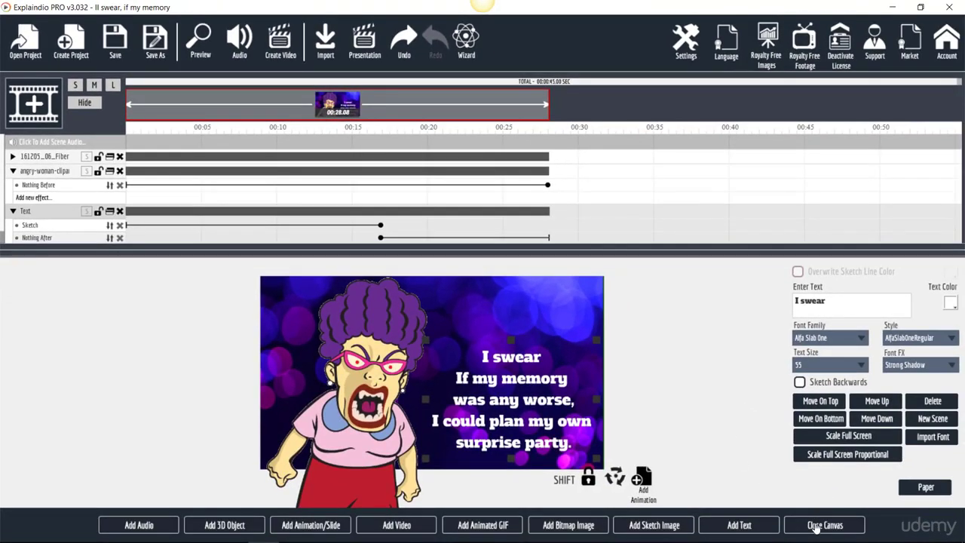
# Move the 161205_06_Fiber video layer below the clipart and Text layers.
pyautogui.click(815, 526)
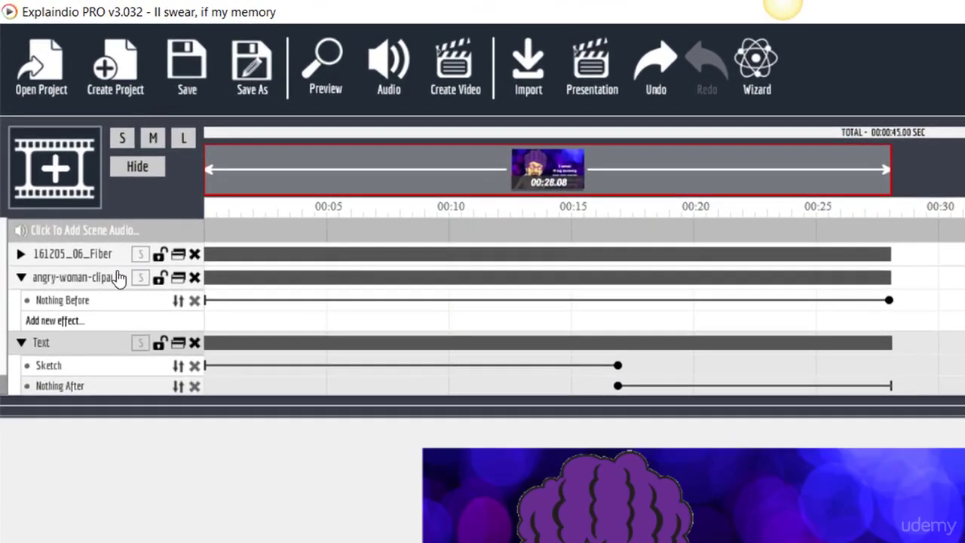
pyautogui.click(95, 254)
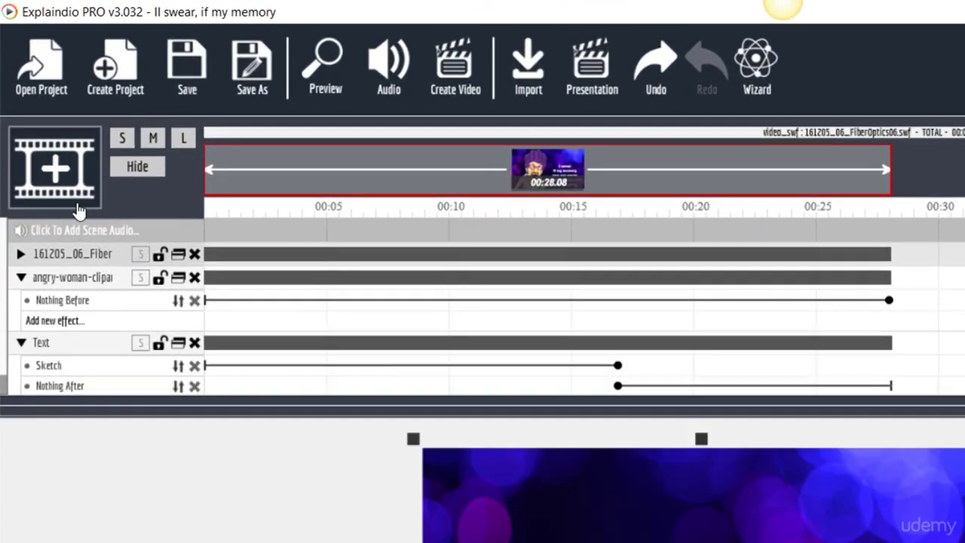
pyautogui.moveTo(95, 254); pyautogui.dragTo(97, 324)
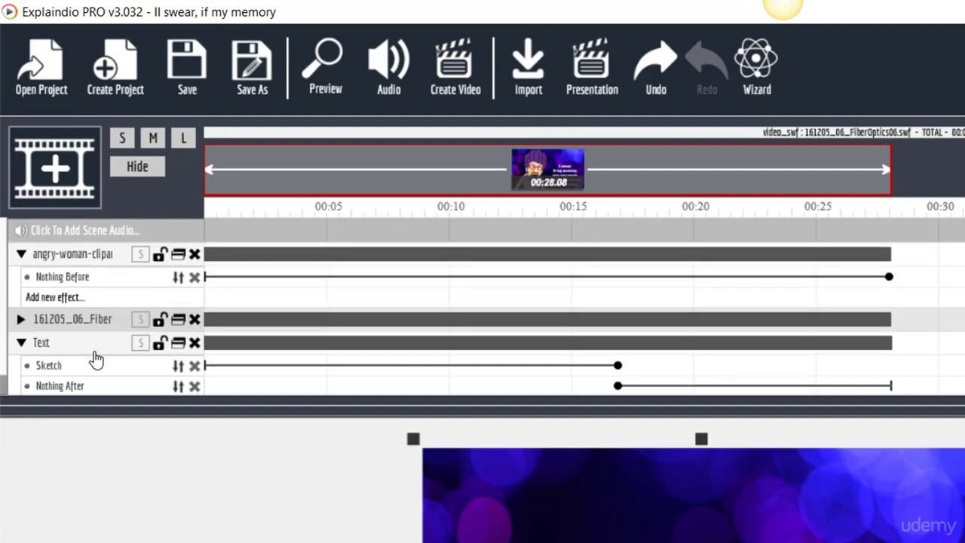
pyautogui.moveTo(95, 392); pyautogui.dragTo(91, 410)
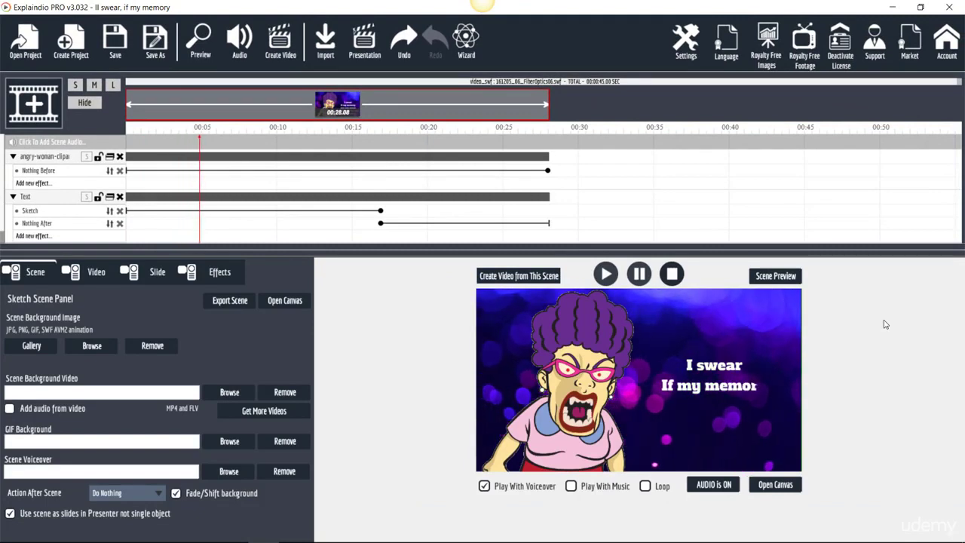
pyautogui.click(770, 276)
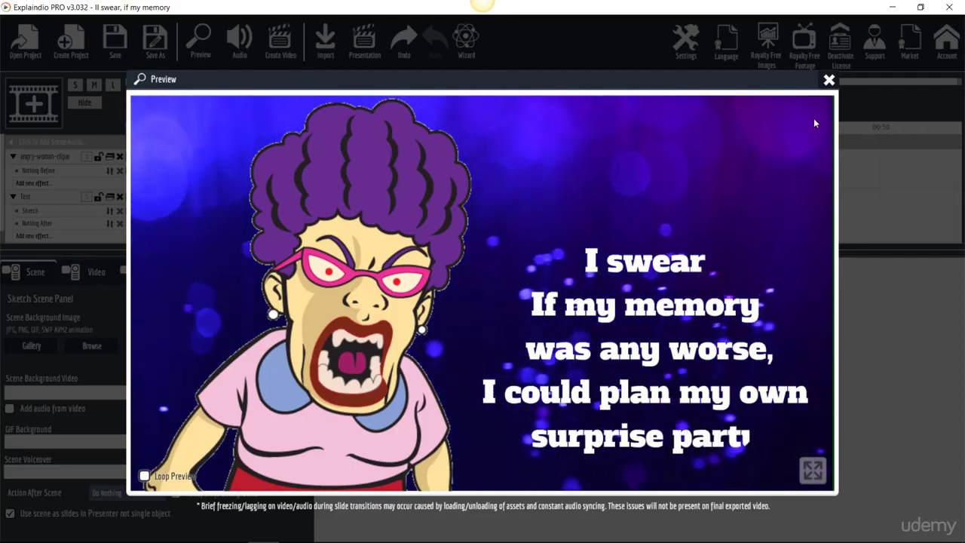
pyautogui.click(830, 80)
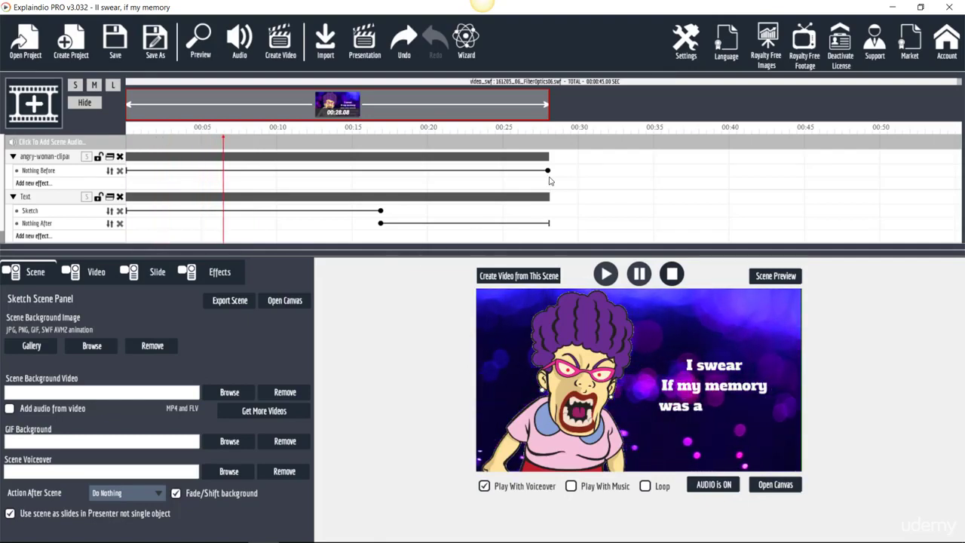
# Shorten the clipart's Nothing Before to about 00:10 and the text sketch to 00:05.
pyautogui.moveTo(548, 171); pyautogui.dragTo(277, 172)
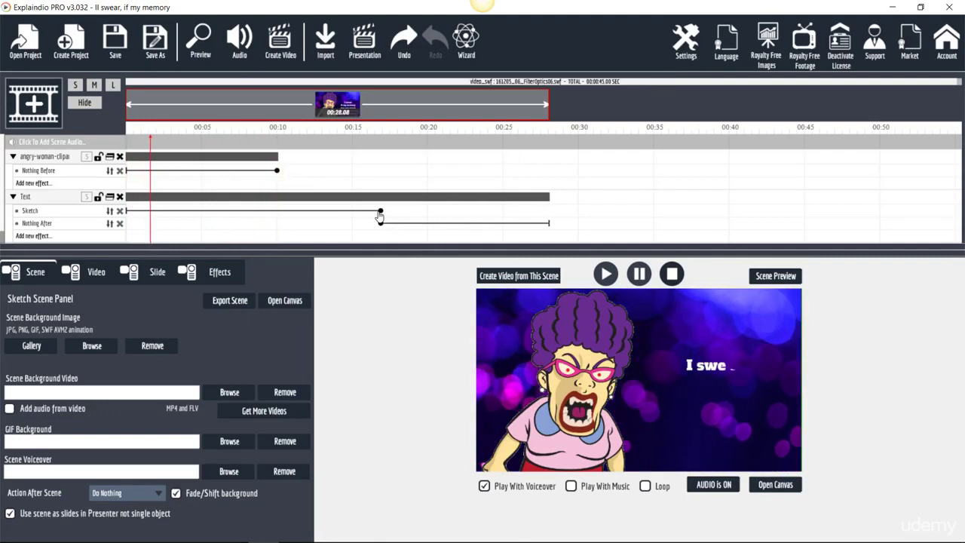
pyautogui.moveTo(380, 211); pyautogui.dragTo(211, 211)
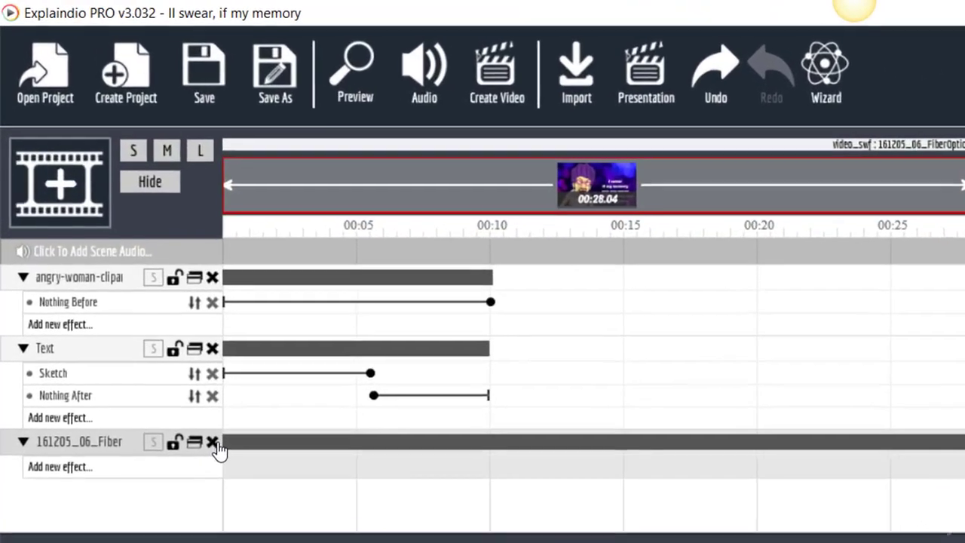
# Delete the background video, Text and clipart layers to empty the scene.
pyautogui.click(119, 248)
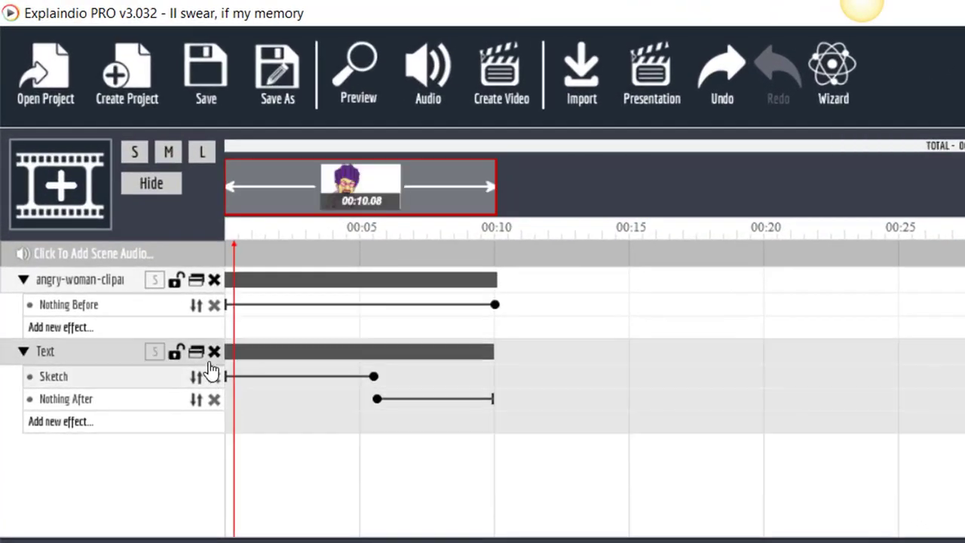
pyautogui.click(213, 352)
pyautogui.click(214, 280)
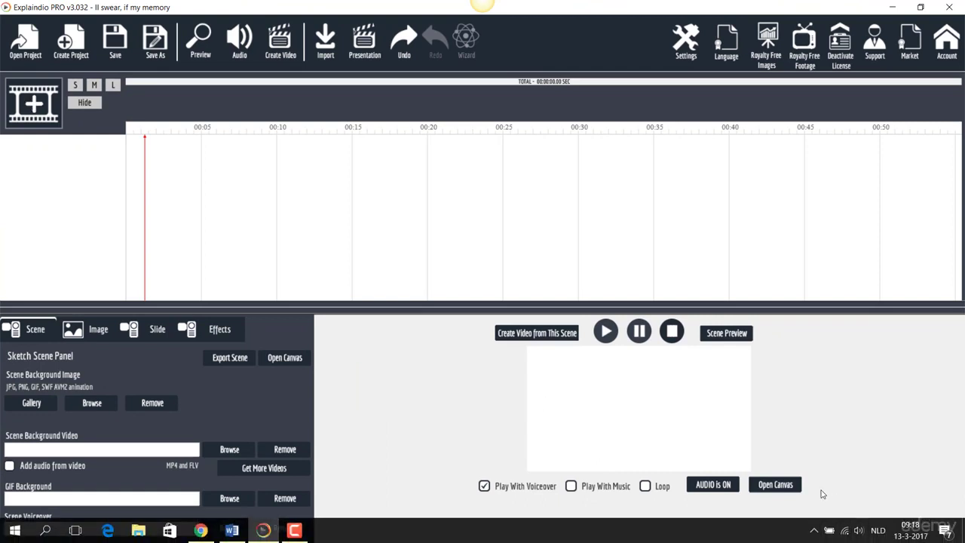
# Re-add the angry-woman clipart PNG, enlarged on the left side of the canvas.
pyautogui.click(616, 392)
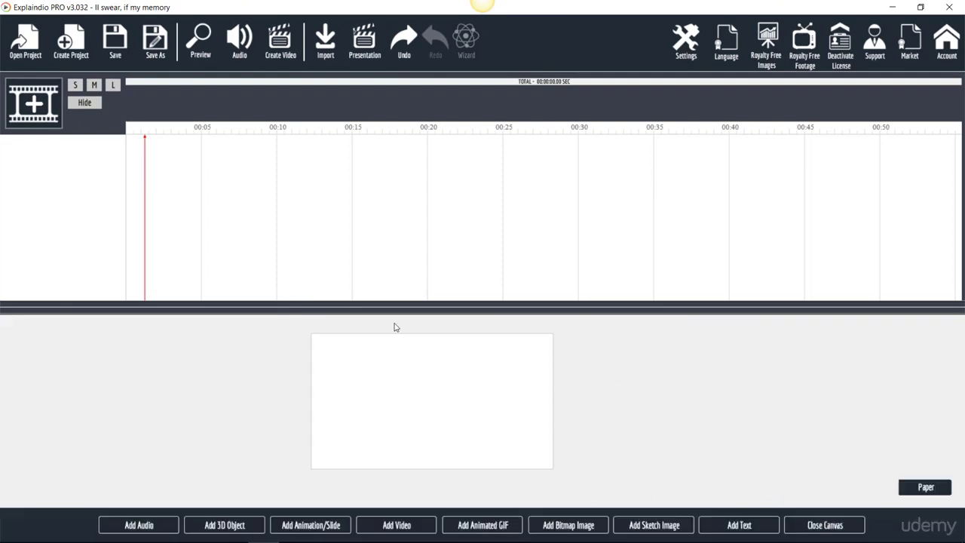
pyautogui.click(584, 530)
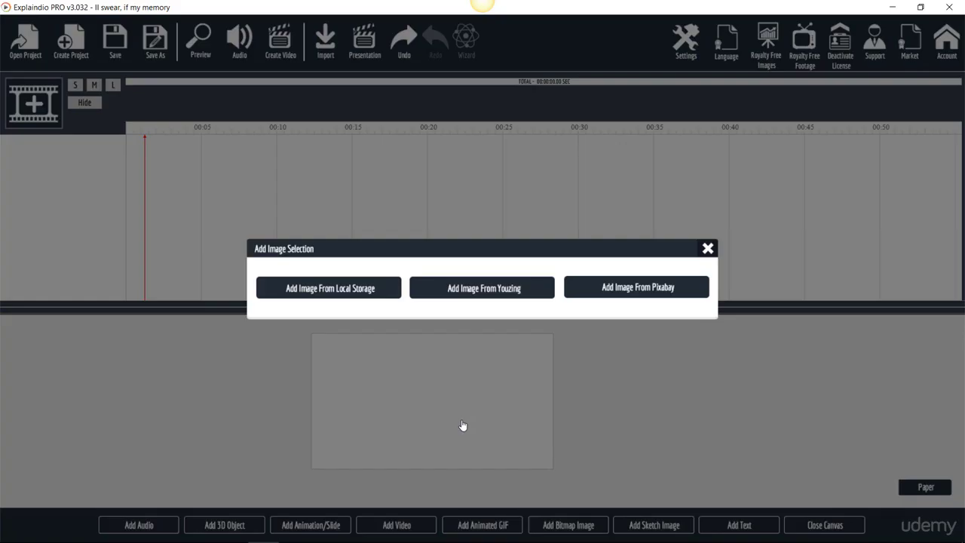
pyautogui.click(313, 289)
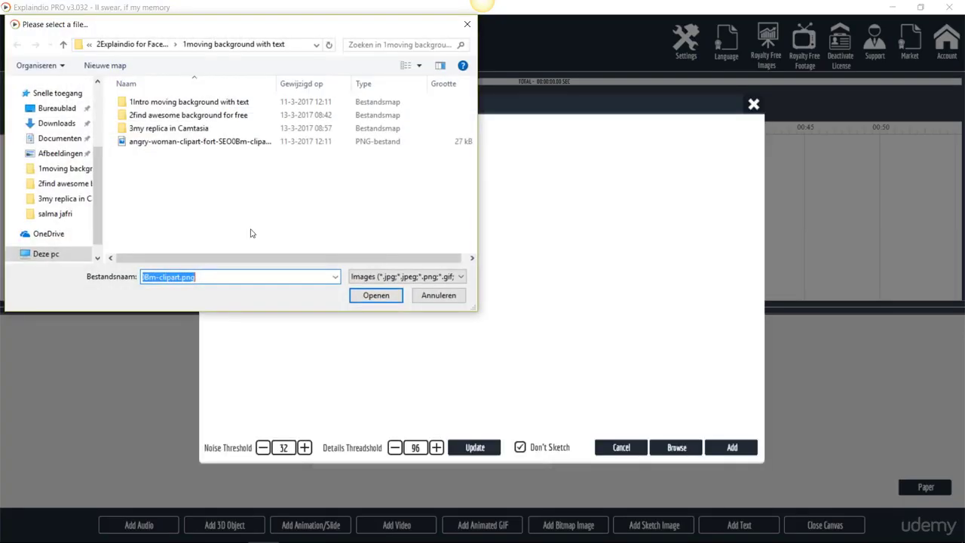
pyautogui.click(166, 141)
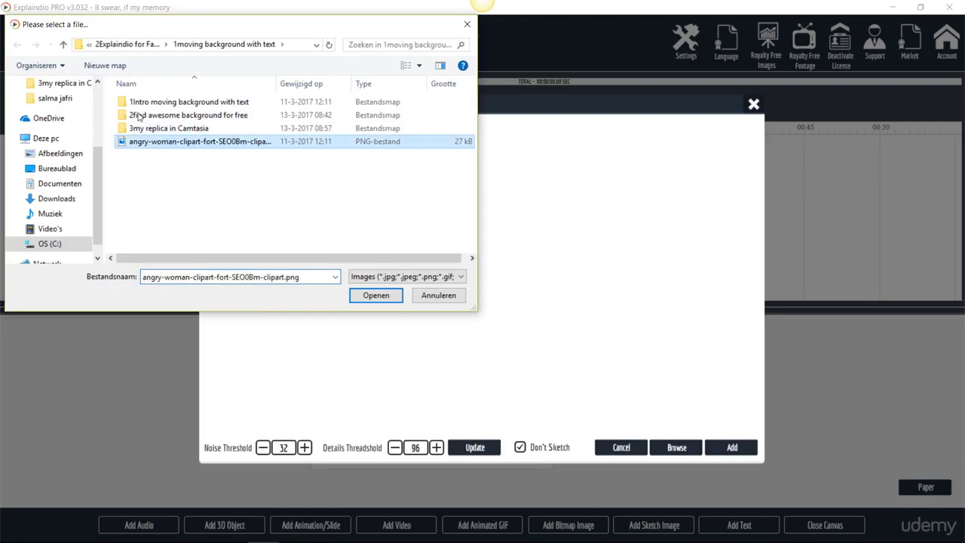
pyautogui.click(376, 295)
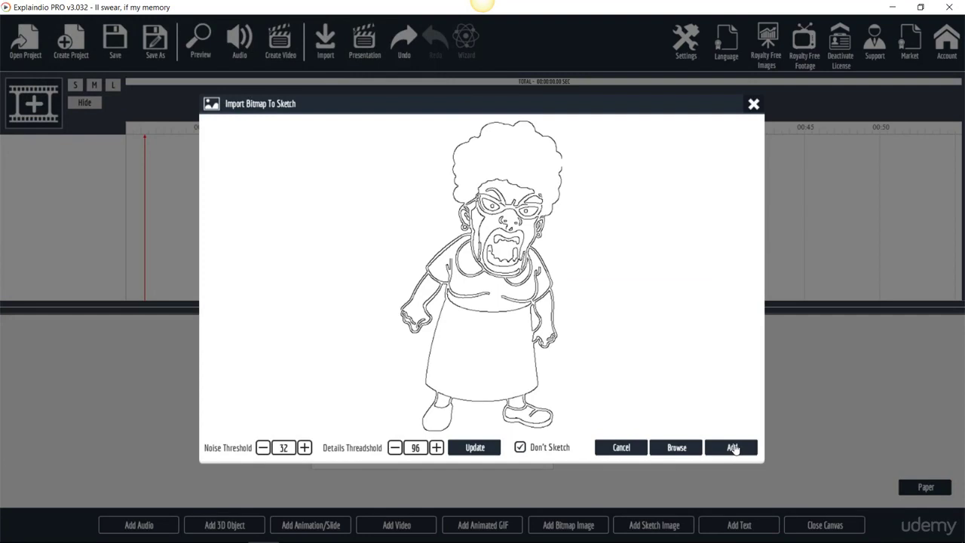
pyautogui.click(733, 449)
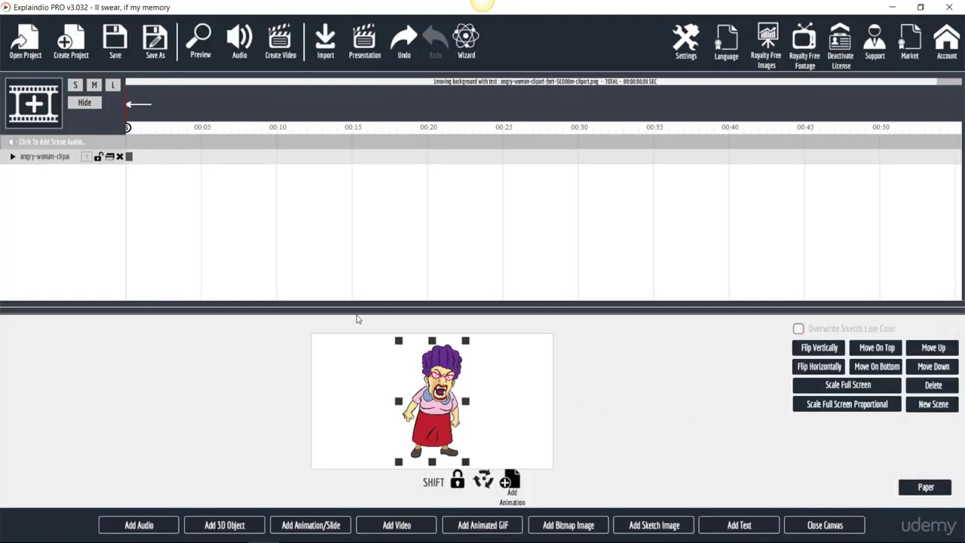
pyautogui.moveTo(449, 417); pyautogui.dragTo(366, 417)
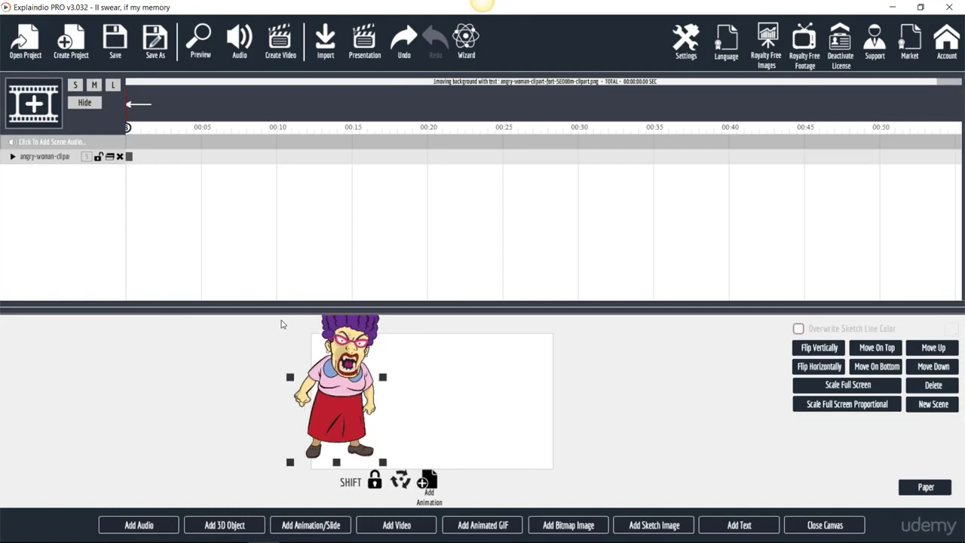
pyautogui.moveTo(316, 342)
pyautogui.mouseDown()
pyautogui.moveTo(355, 442)
pyautogui.moveTo(345, 449)
pyautogui.mouseUp()
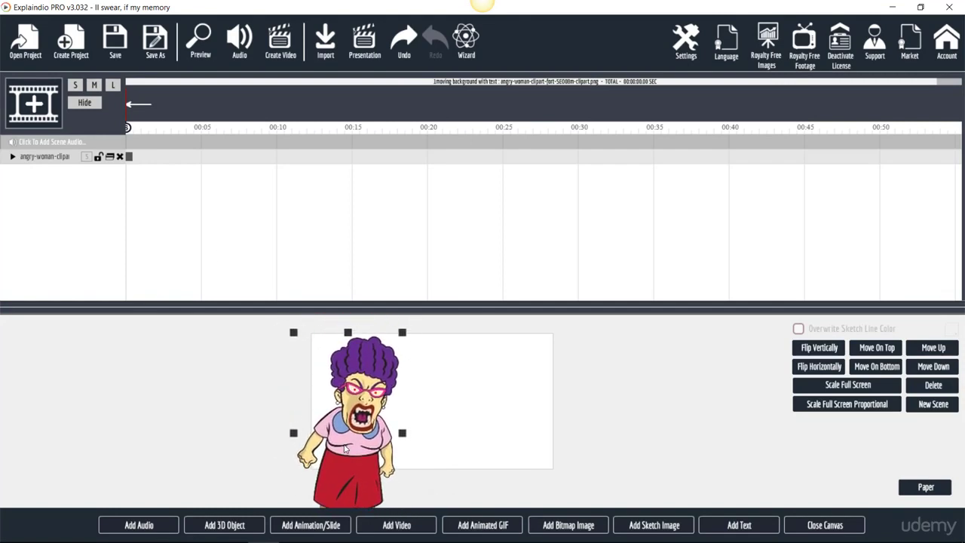
pyautogui.click(827, 525)
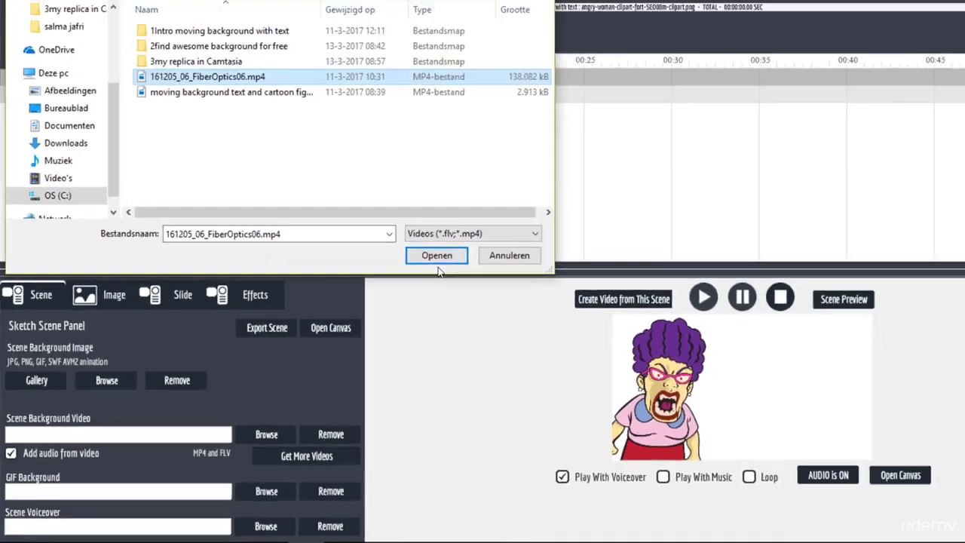
# Set the bokeh clip as scene background and hold the clipart with Nothing Before until 00:10.
pyautogui.click(437, 254)
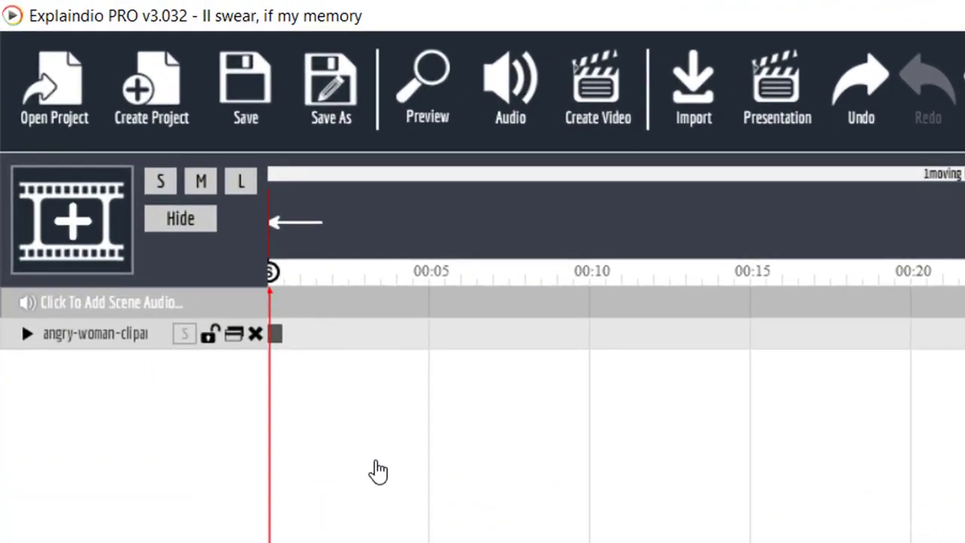
pyautogui.click(28, 334)
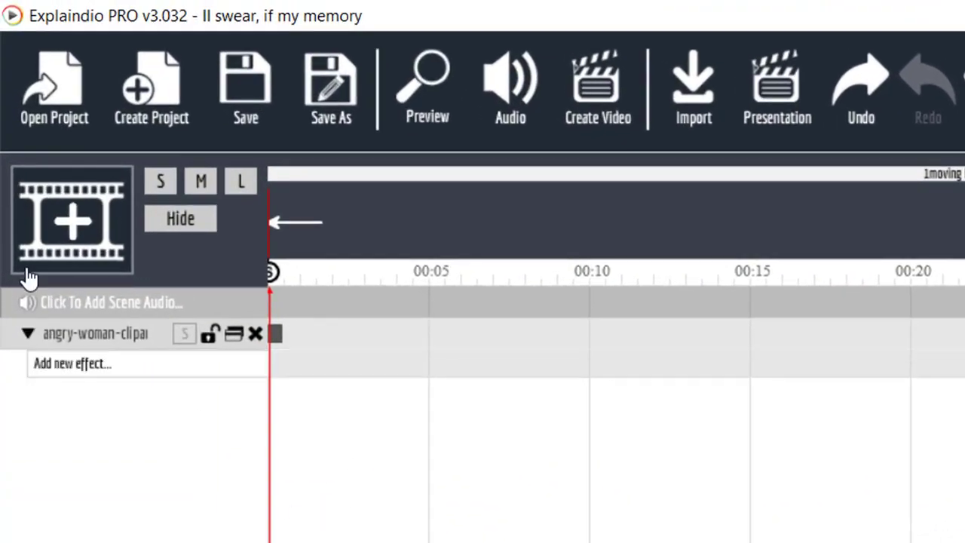
pyautogui.click(58, 368)
pyautogui.moveTo(316, 365)
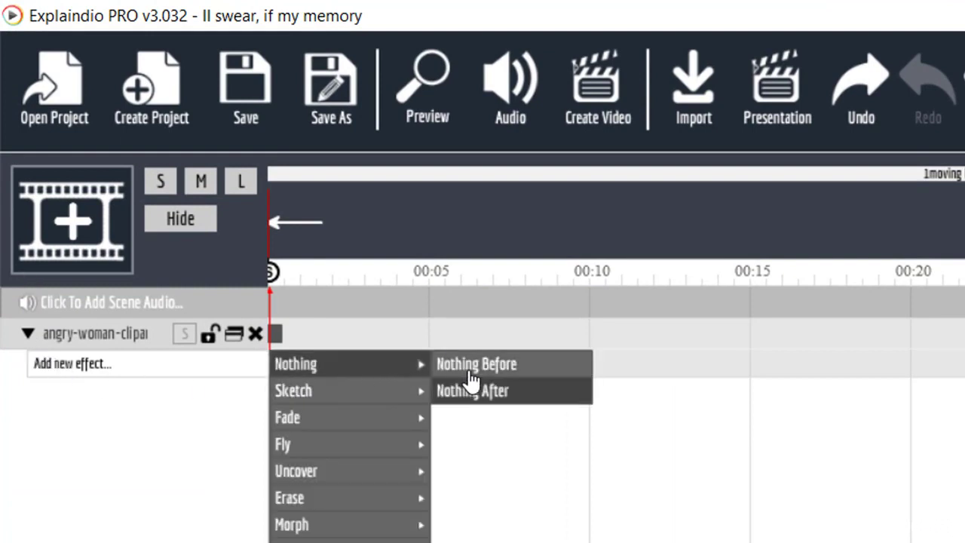
pyautogui.click(474, 363)
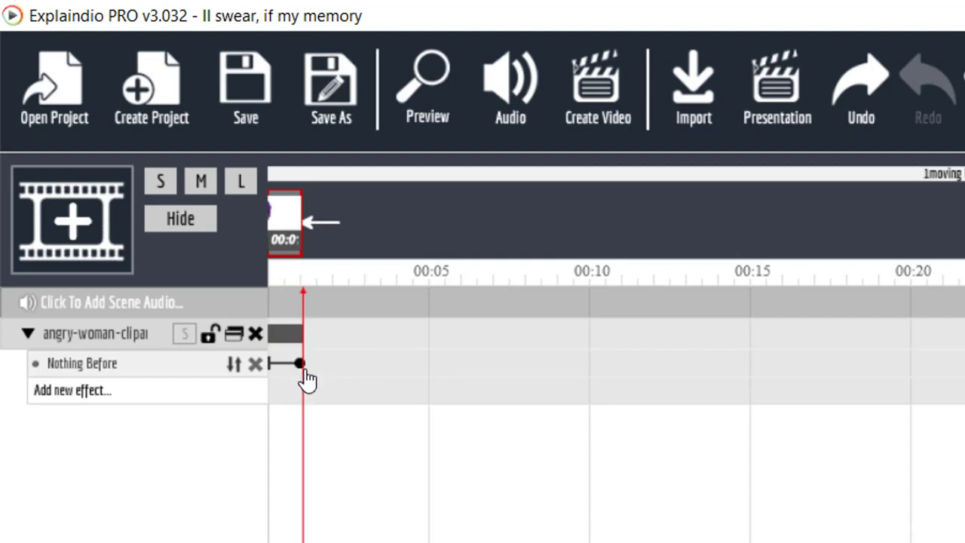
pyautogui.moveTo(302, 364)
pyautogui.mouseDown()
pyautogui.moveTo(451, 388)
pyautogui.moveTo(603, 394)
pyautogui.moveTo(591, 393)
pyautogui.mouseUp()
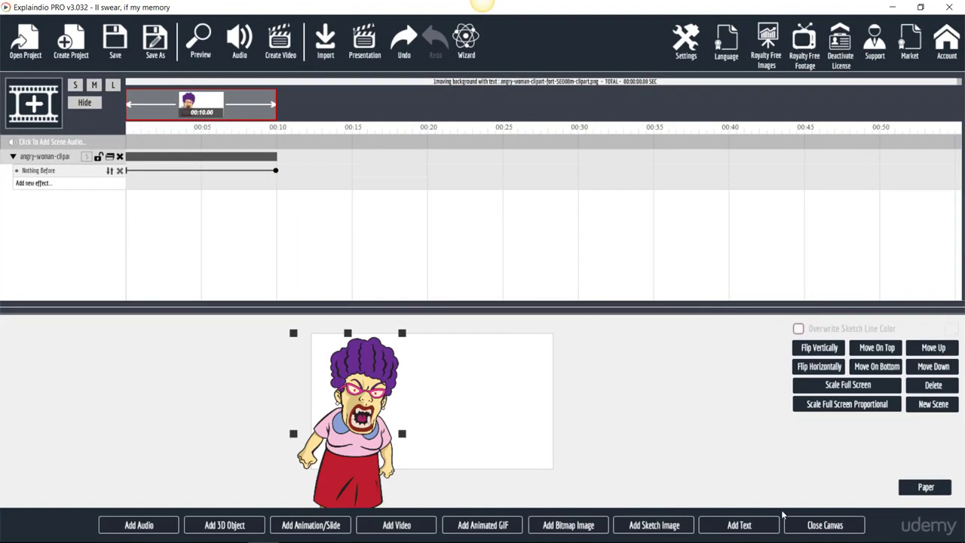
# Add a text layer reading 'I swear, if my memory was any worse…' and make it white.
pyautogui.click(720, 527)
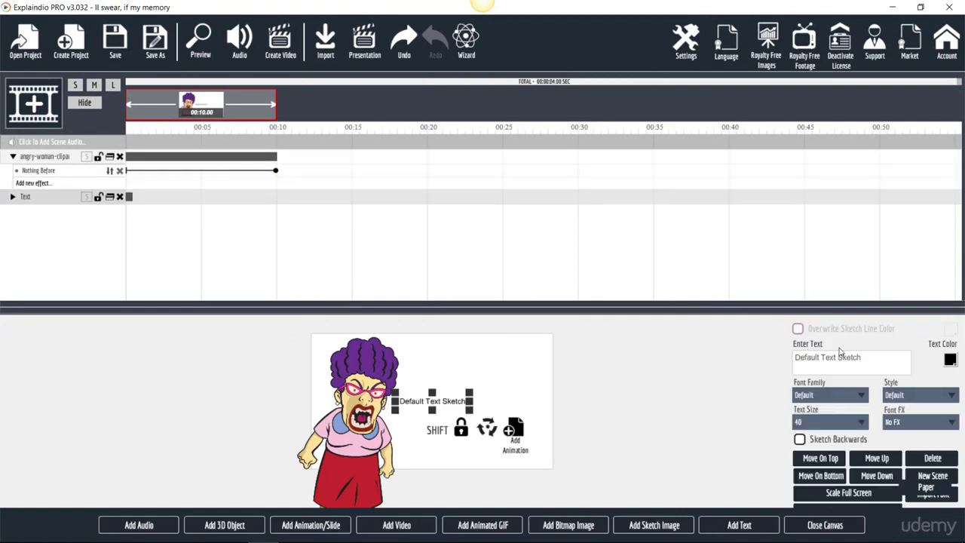
pyautogui.click(950, 360)
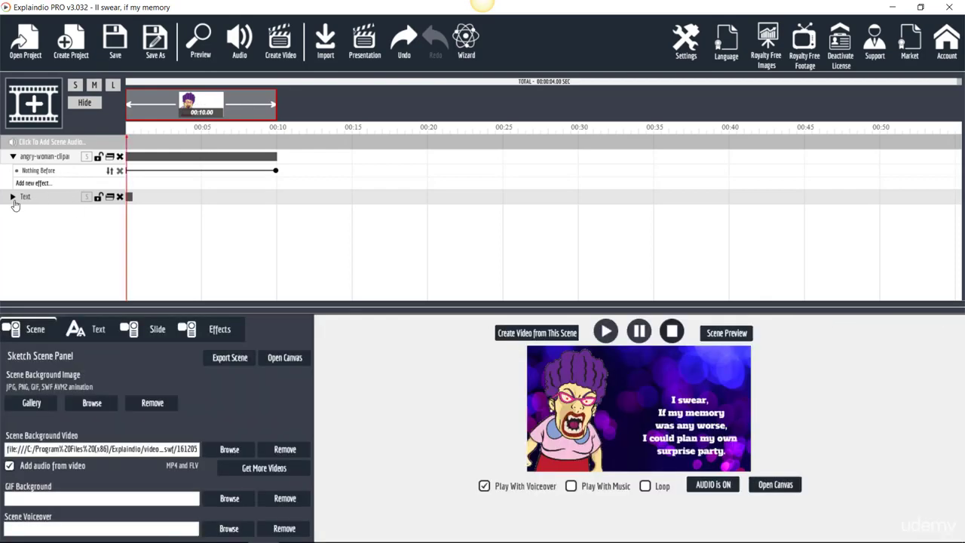
# Give the text a Sketch effect plus a Nothing After hold starting at the sketch's end, then replay.
pyautogui.click(12, 198)
pyautogui.click(30, 210)
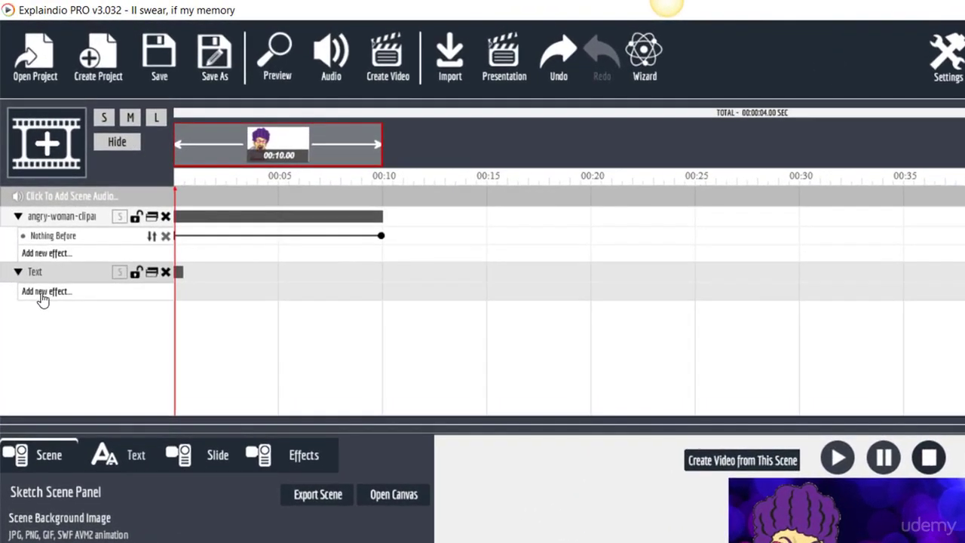
pyautogui.moveTo(191, 309)
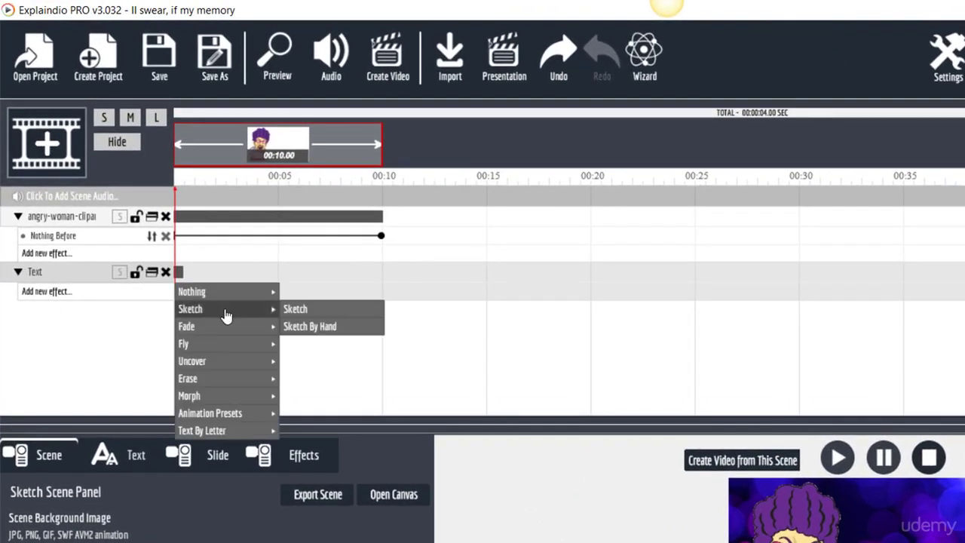
pyautogui.click(310, 315)
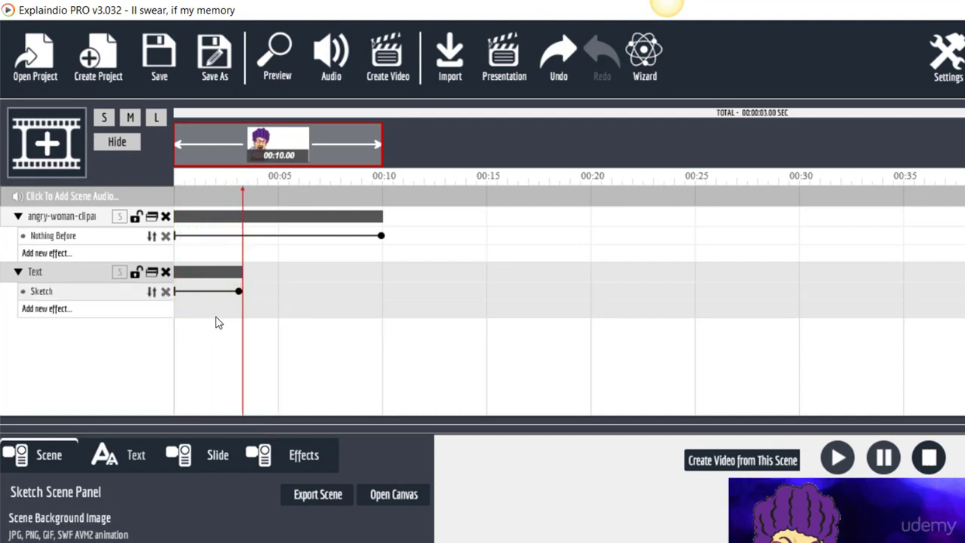
pyautogui.click(54, 312)
pyautogui.click(298, 316)
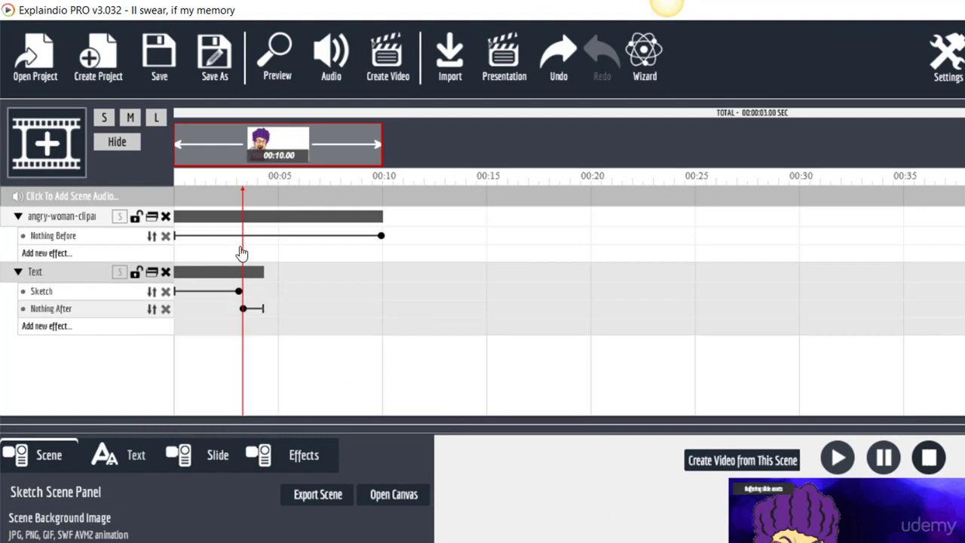
pyautogui.moveTo(244, 309)
pyautogui.mouseDown()
pyautogui.moveTo(186, 311)
pyautogui.moveTo(213, 312)
pyautogui.mouseUp()
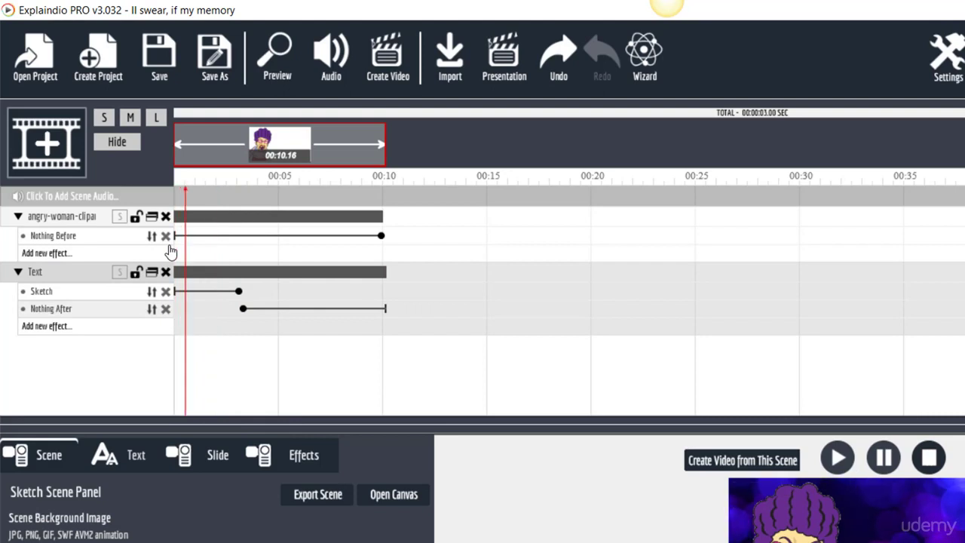
pyautogui.click(248, 314)
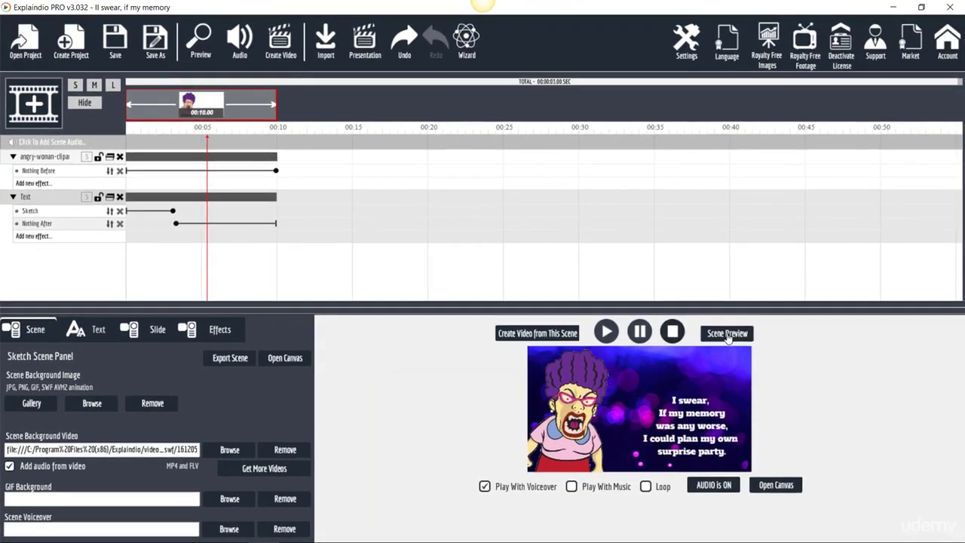
pyautogui.click(726, 334)
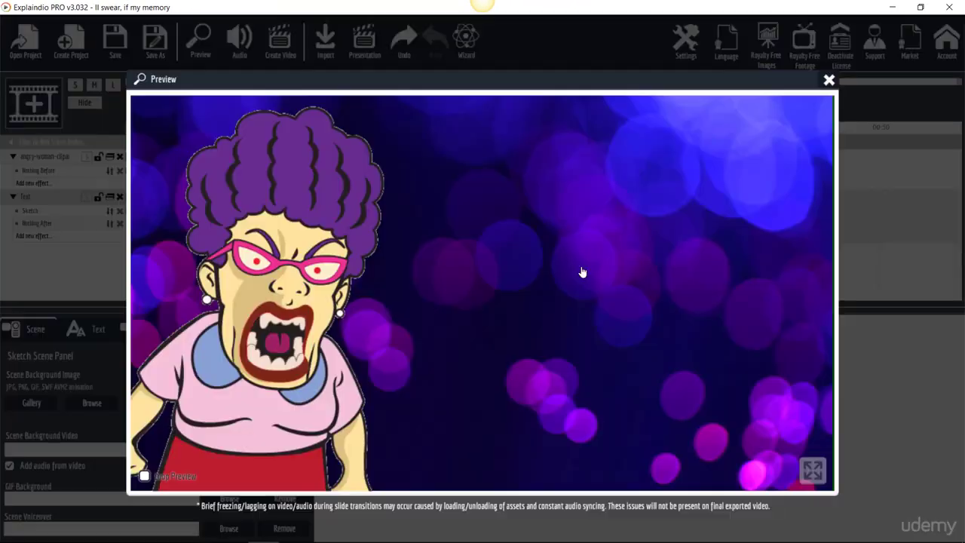
pyautogui.click(829, 80)
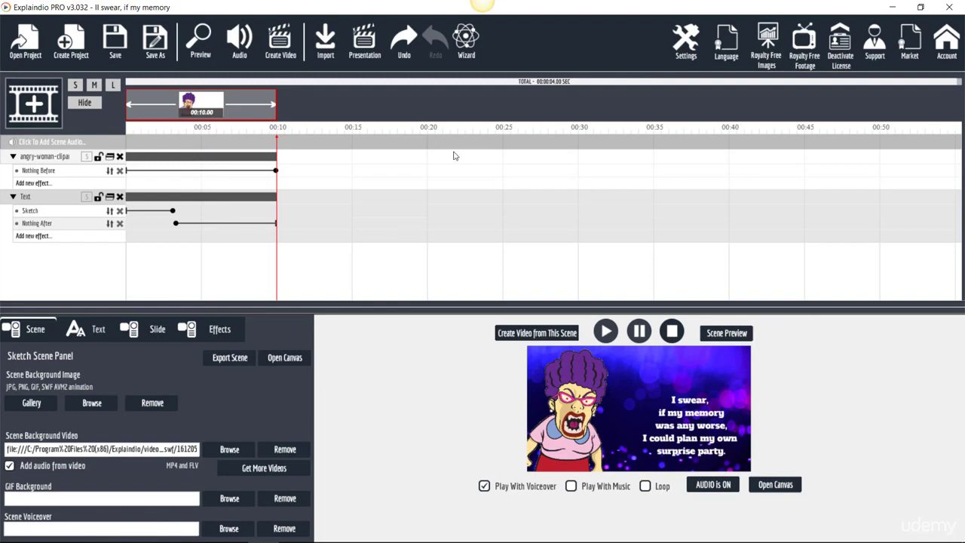
# Set up the 1280x720 Perfect-quality export with a save path and filename under C:\Udemy.
pyautogui.click(280, 47)
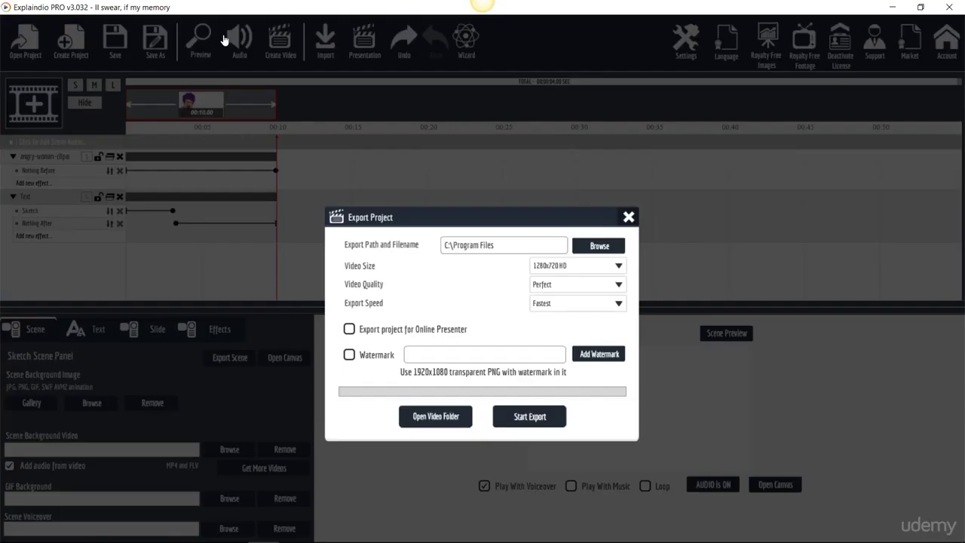
pyautogui.click(599, 246)
pyautogui.press('Return')
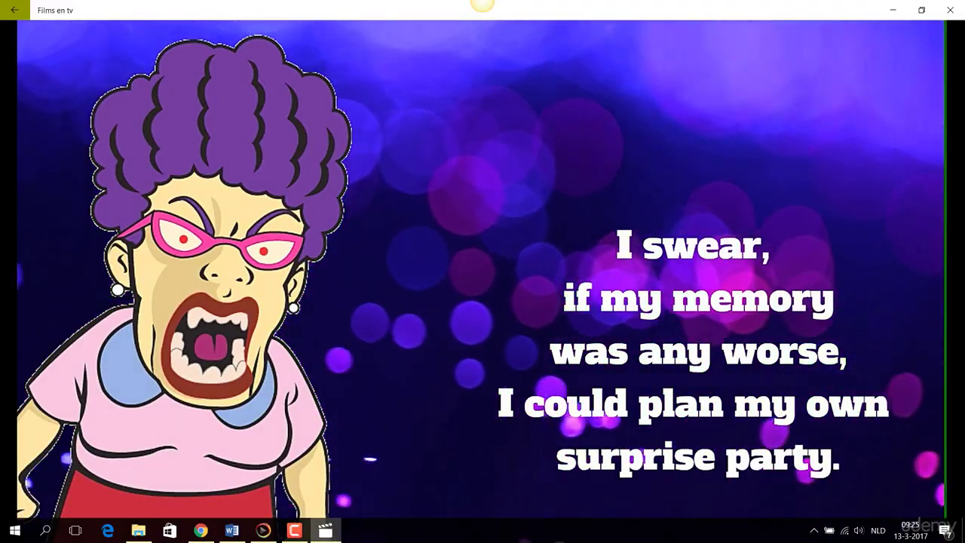
pyautogui.moveTo(846, 71)
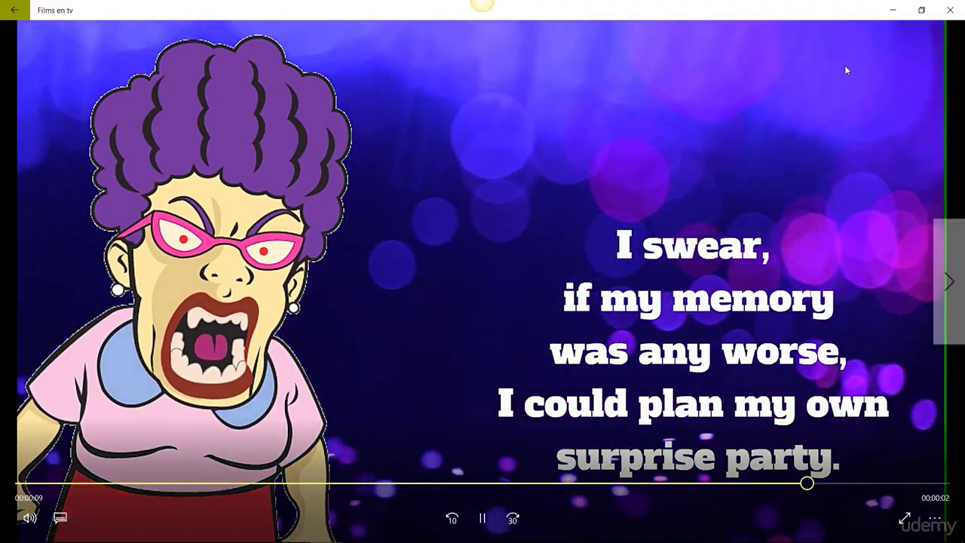
# Close the Films en tv player after watching the MP4 and return to Explaindio.
pyautogui.click(950, 10)
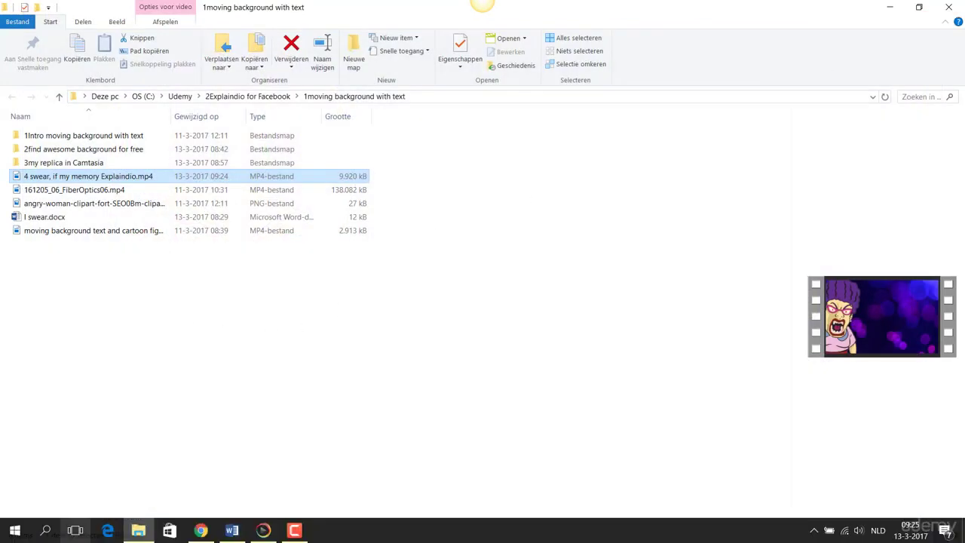
pyautogui.click(263, 531)
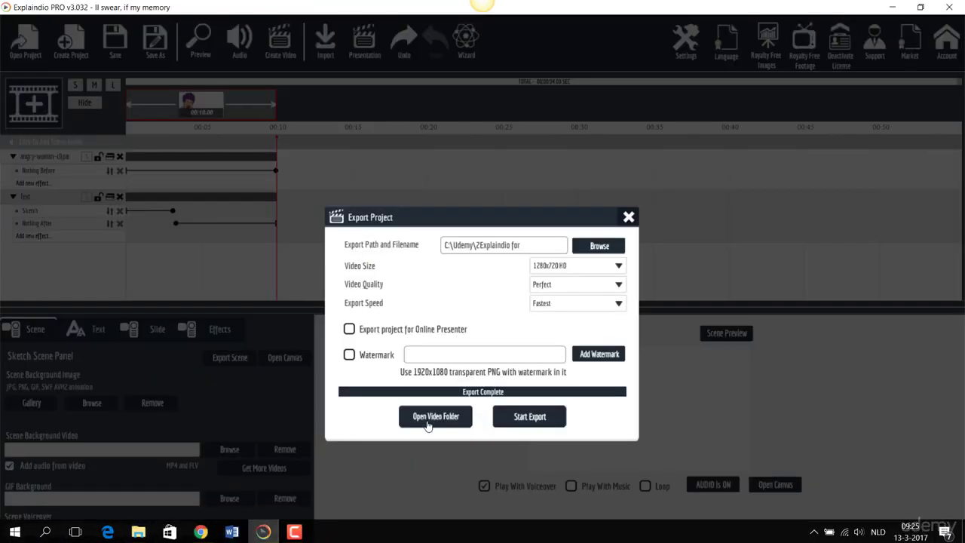
# Close Export Project and stretch the text's Sketch effect bar to about 00:05.
pyautogui.click(629, 218)
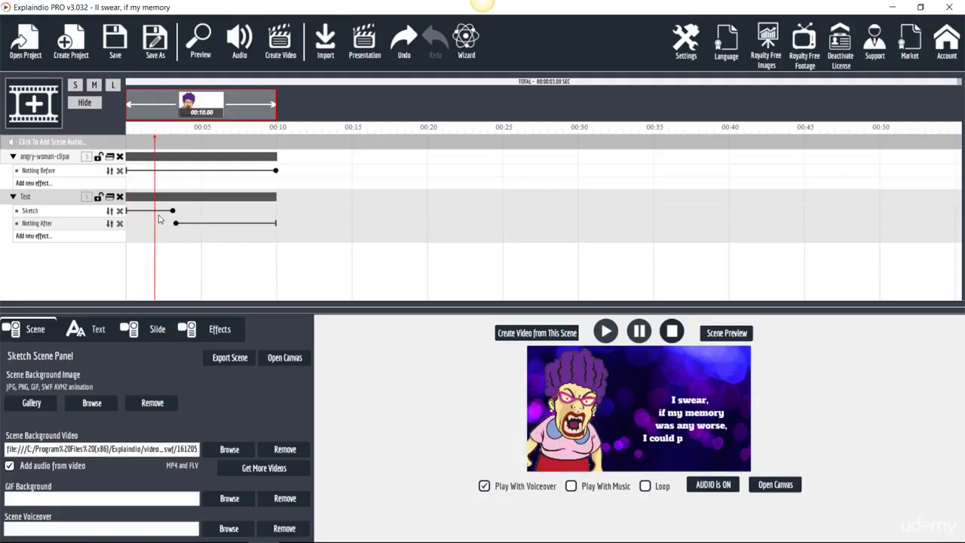
pyautogui.moveTo(173, 211); pyautogui.dragTo(257, 224)
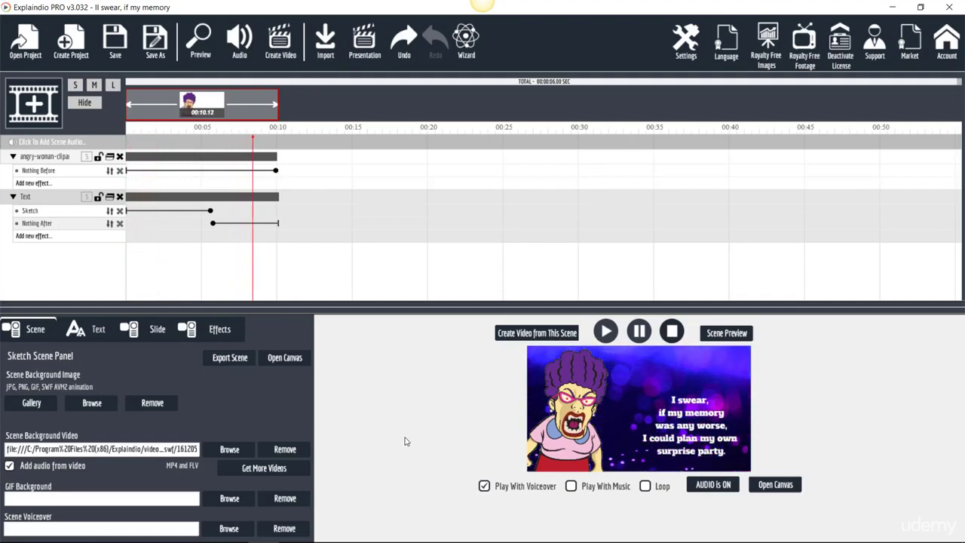
# Preview the slower sketch-in at full size, then reopen the 1280x720 Perfect-quality export settings.
pyautogui.click(726, 333)
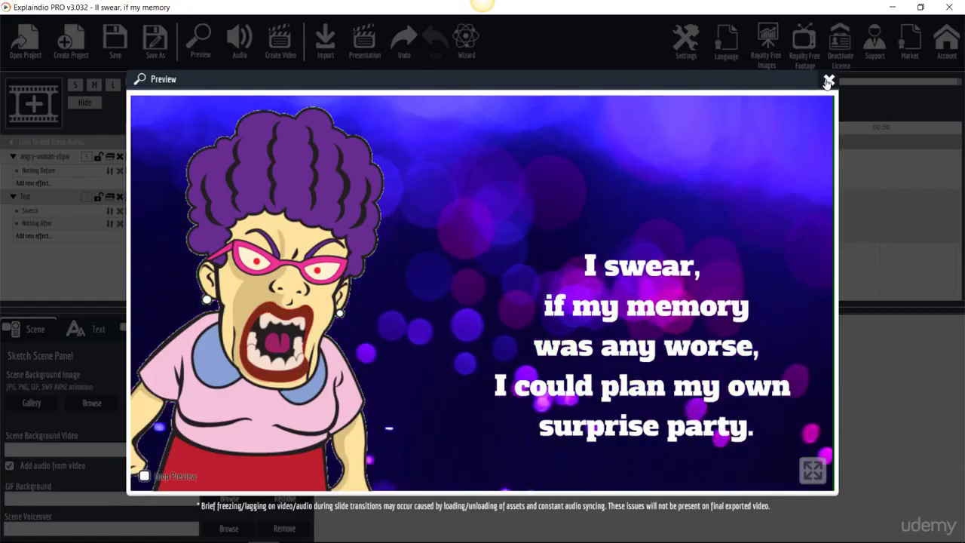
pyautogui.click(828, 80)
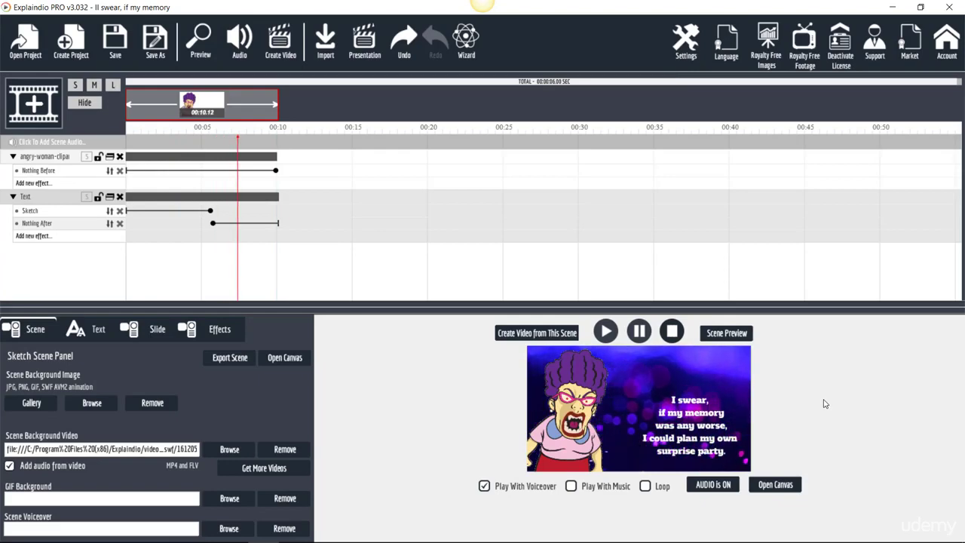
pyautogui.click(279, 48)
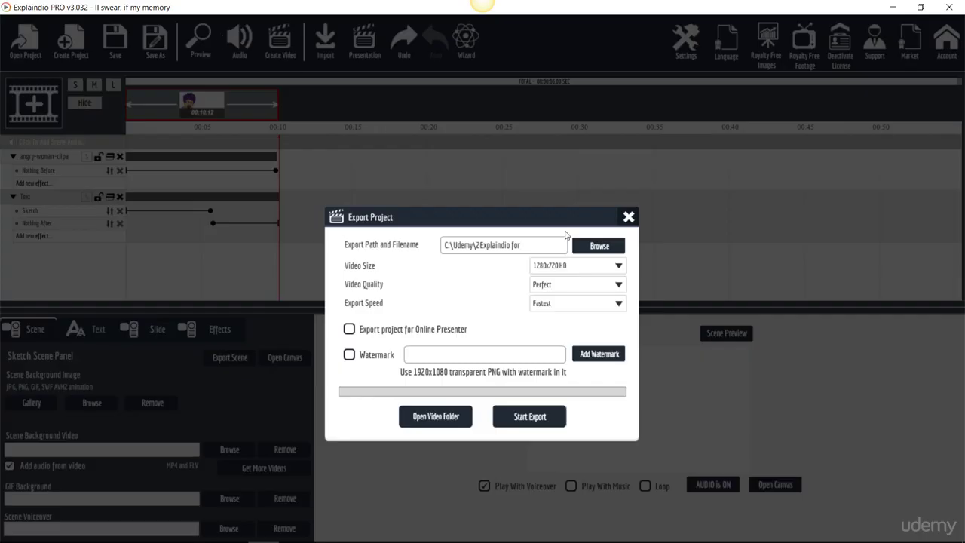